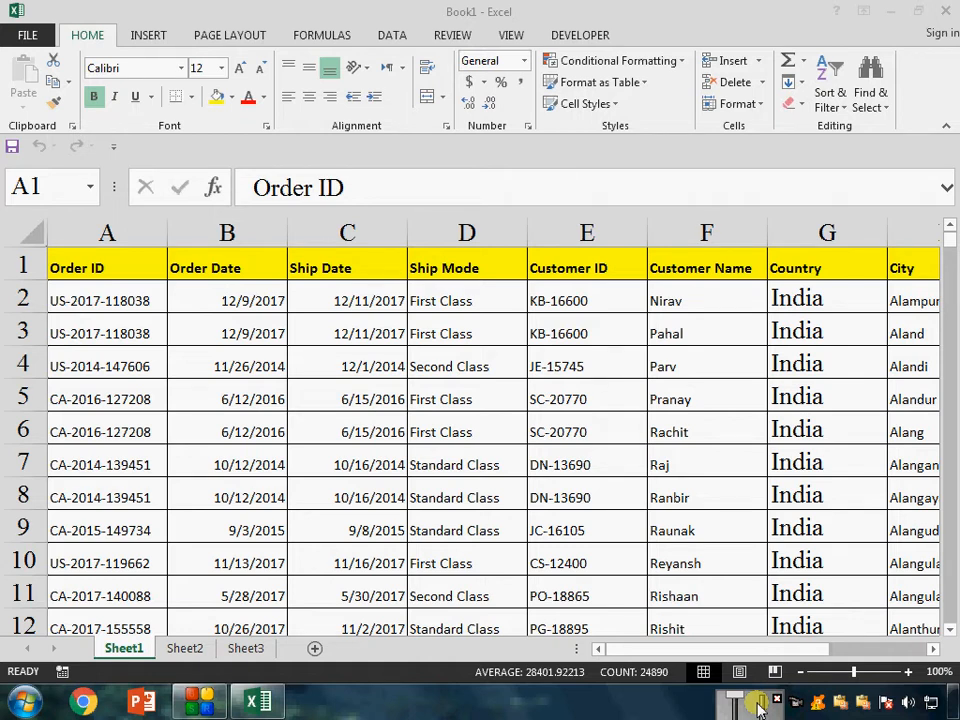
Insert a PivotTable on a new worksheet from the whole Sheet1 data range A1:J2489
left_click(355, 300)
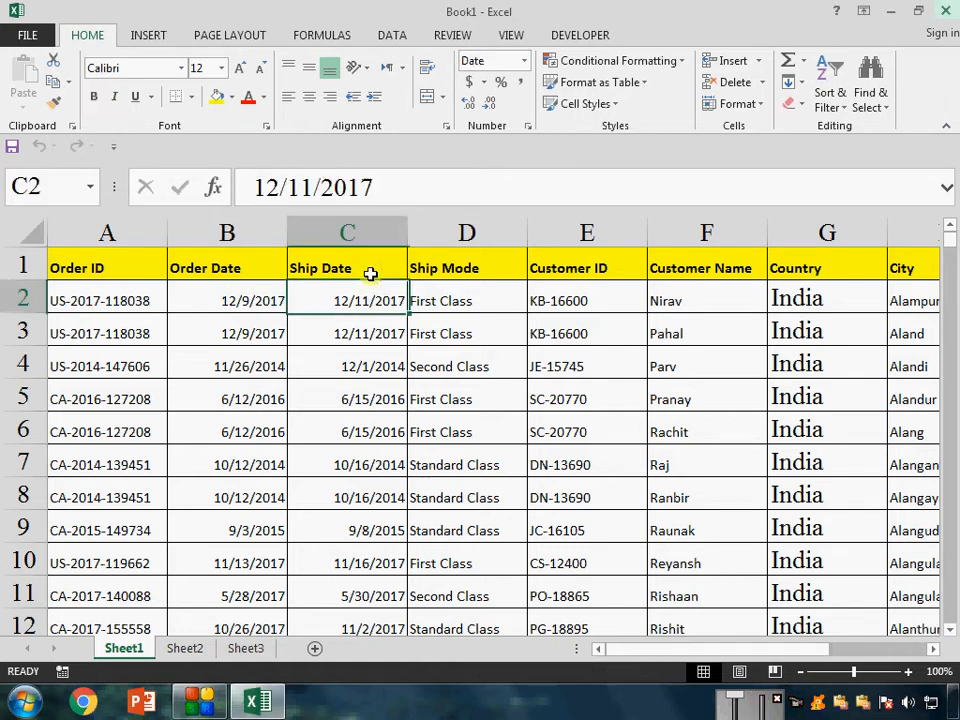
left_click(398, 270)
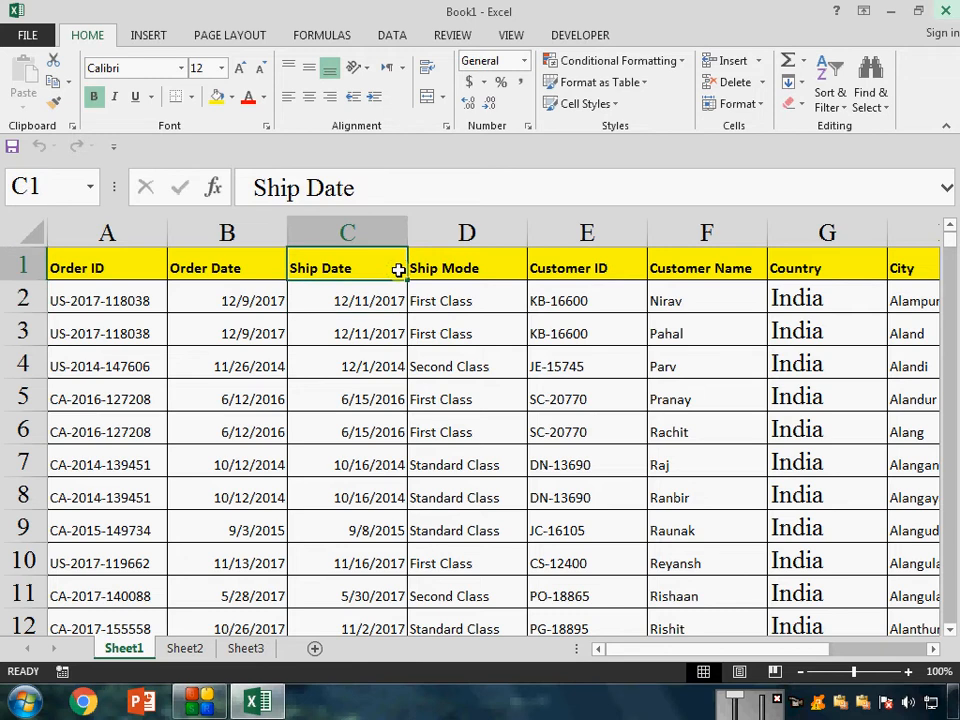
key("ctrl+Home")
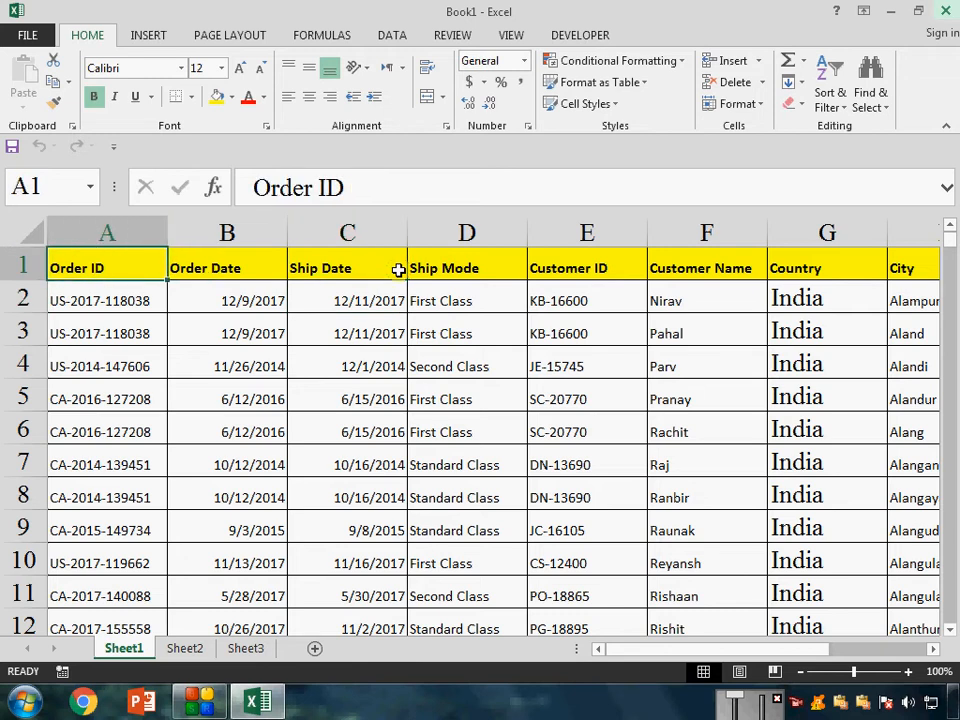
key("ctrl+shift+End")
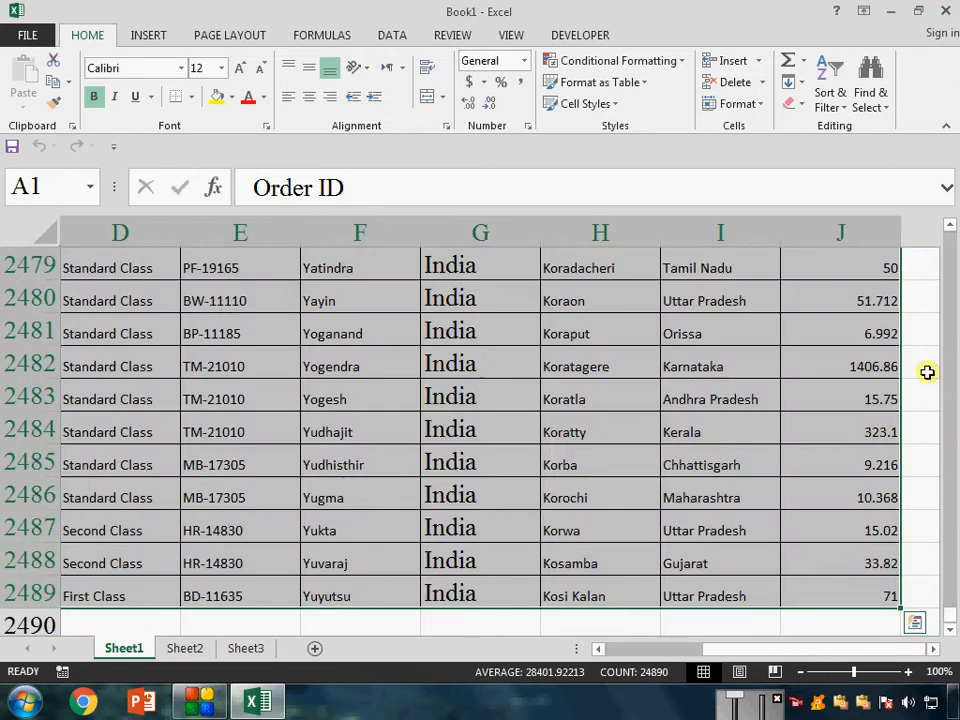
left_click(158, 35)
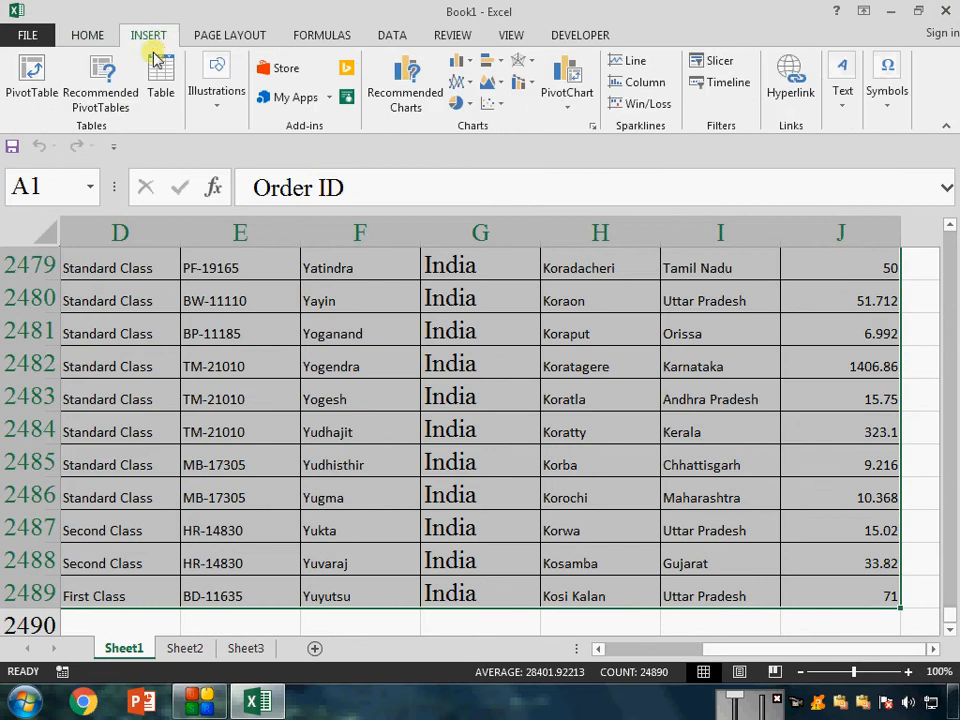
left_click(22, 80)
left_click(675, 388)
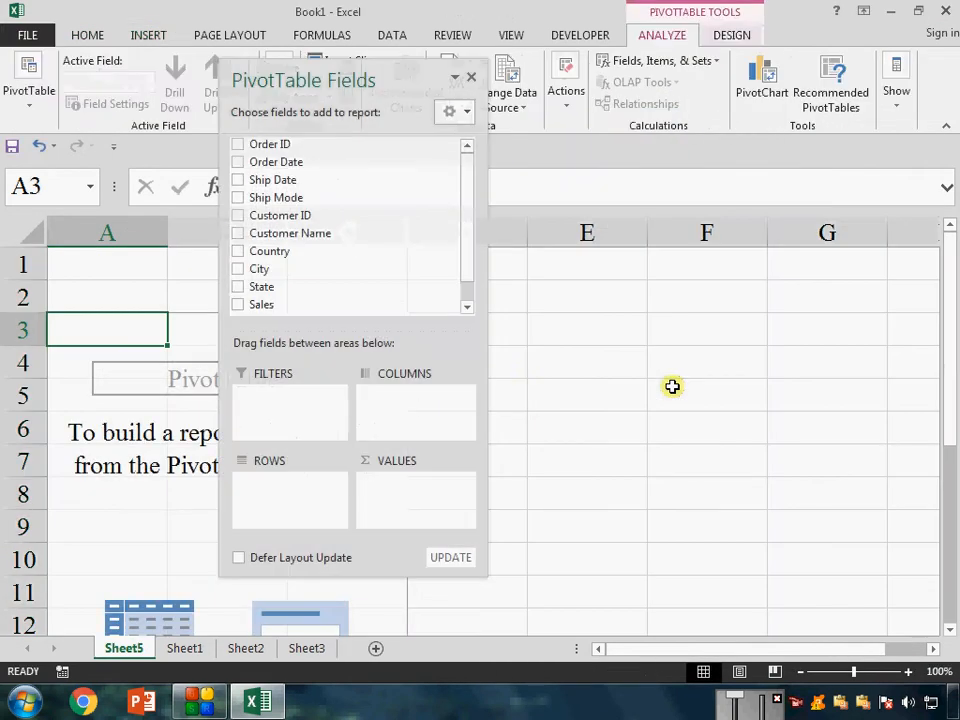
Build the pivot table with Customer Name as rows and the count of Customer Name as values
left_click_drag(356, 79, 669, 90)
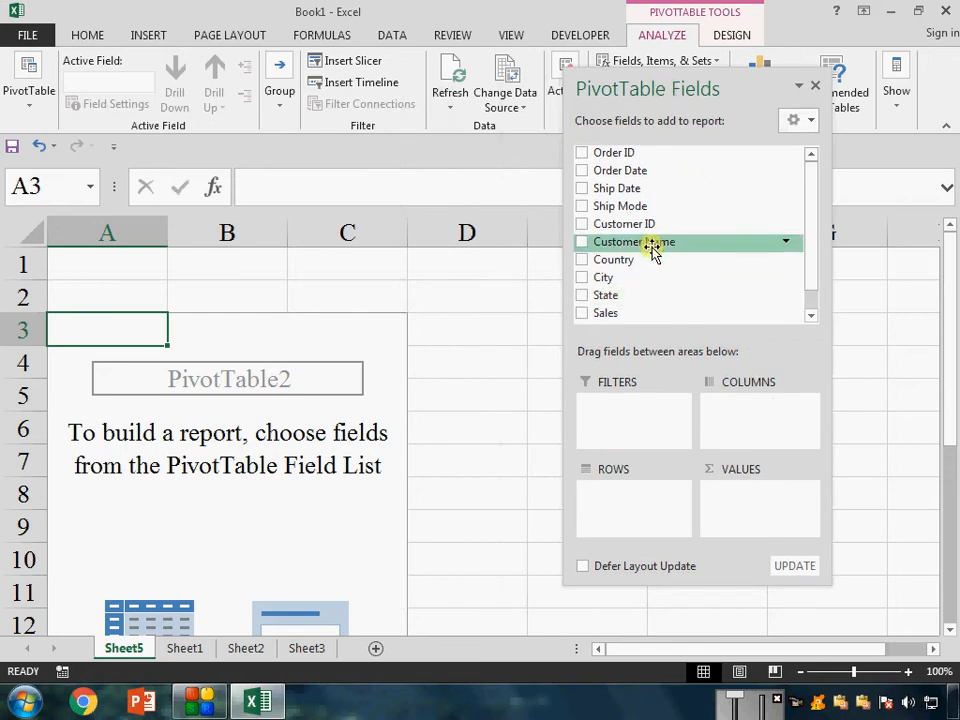
left_click_drag(652, 245, 632, 474)
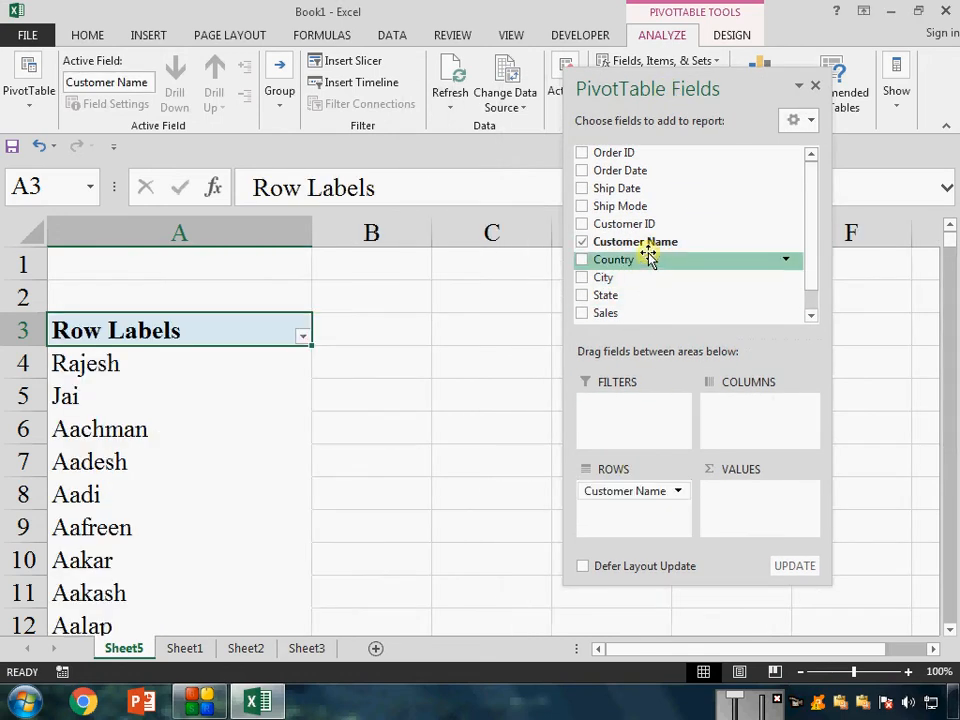
left_click_drag(643, 259, 730, 505)
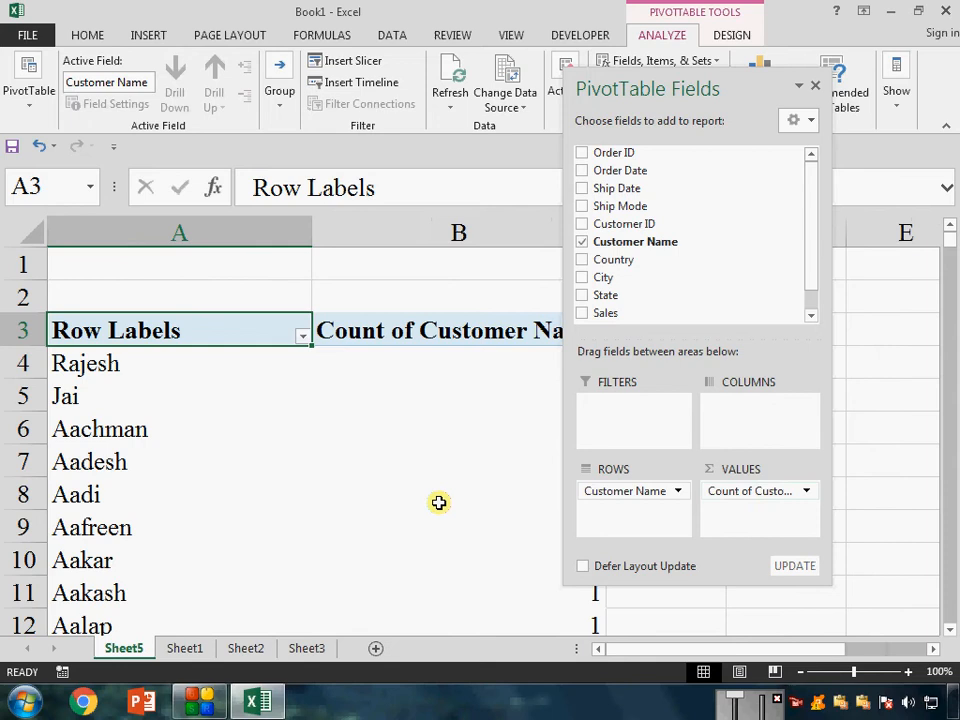
Examine the last customer row at the end of the pivot table
left_click(167, 372)
mouse_move(378, 398)
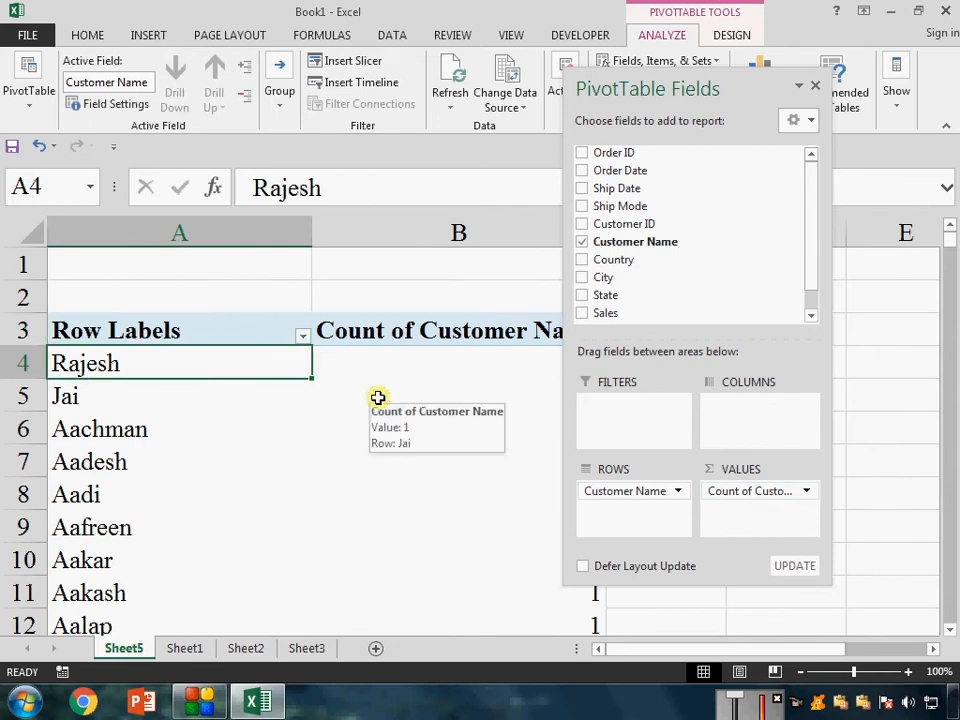
key("ctrl+Down")
key("Up")
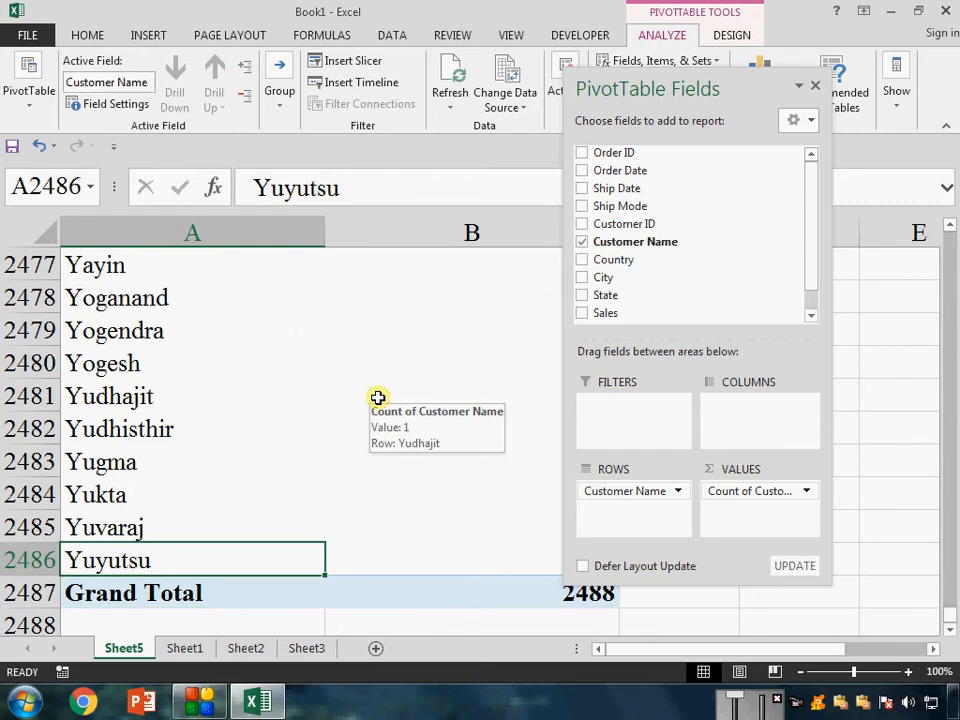
Start a new record in the first empty row below the Sheet1 data, A2490, by entering its order ID
left_click(184, 650)
scroll(184, 655, "down", 15)
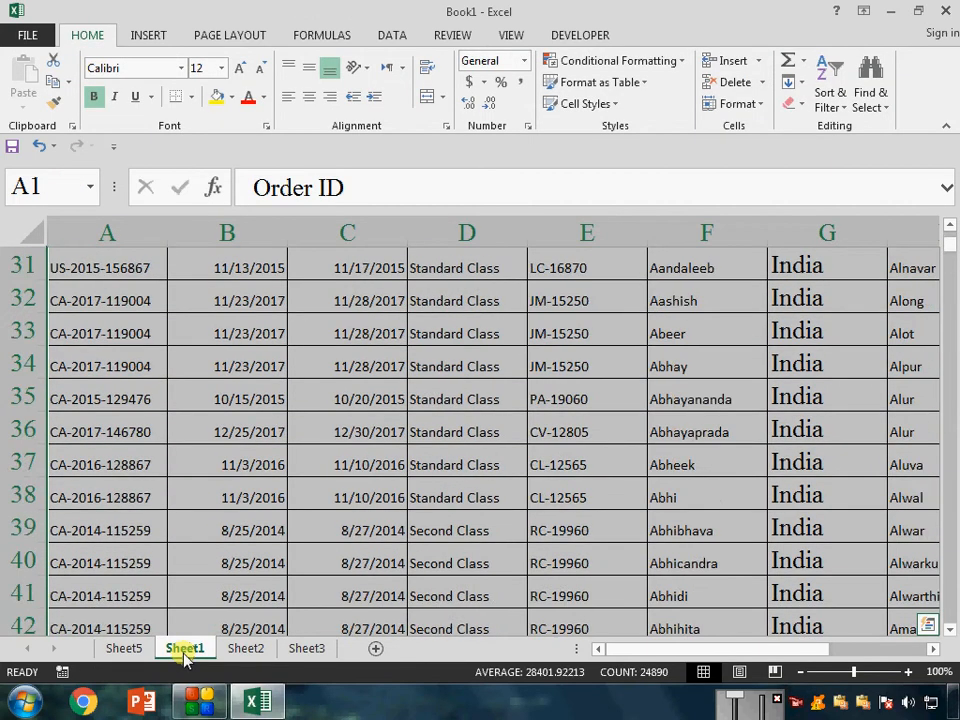
left_click(307, 436)
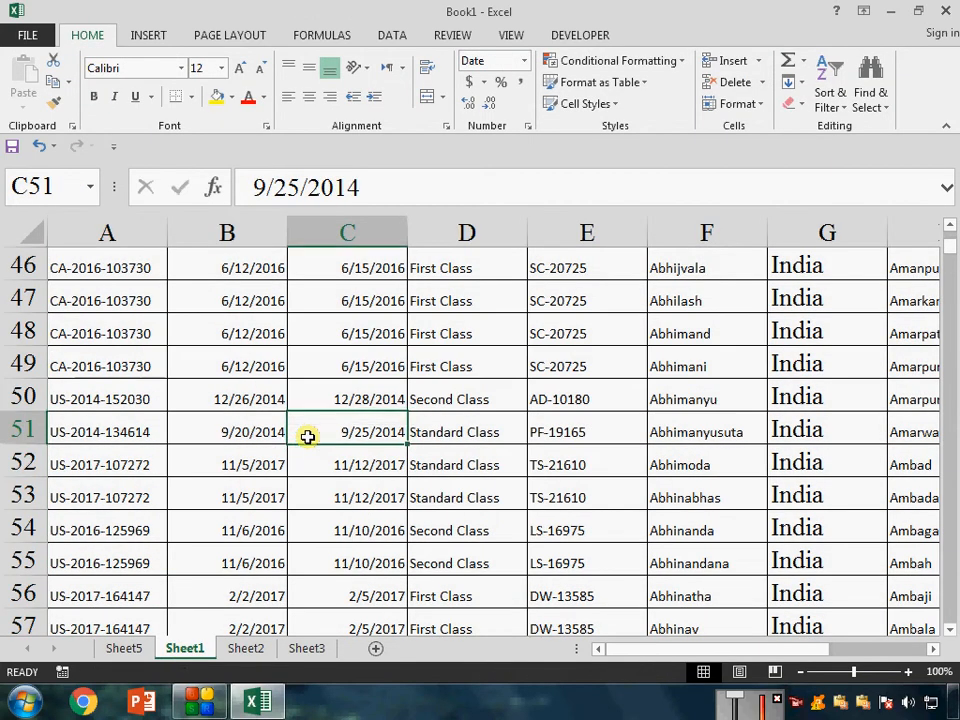
key("ctrl+Down")
key("Left")
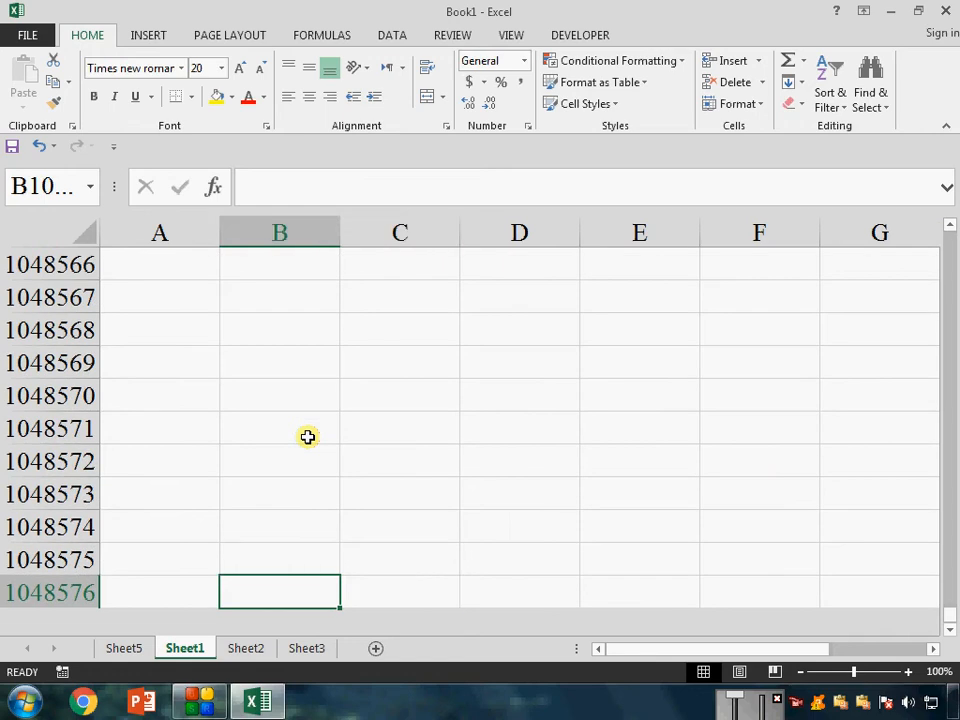
key("ctrl+Up")
key("Down")
key("Left")
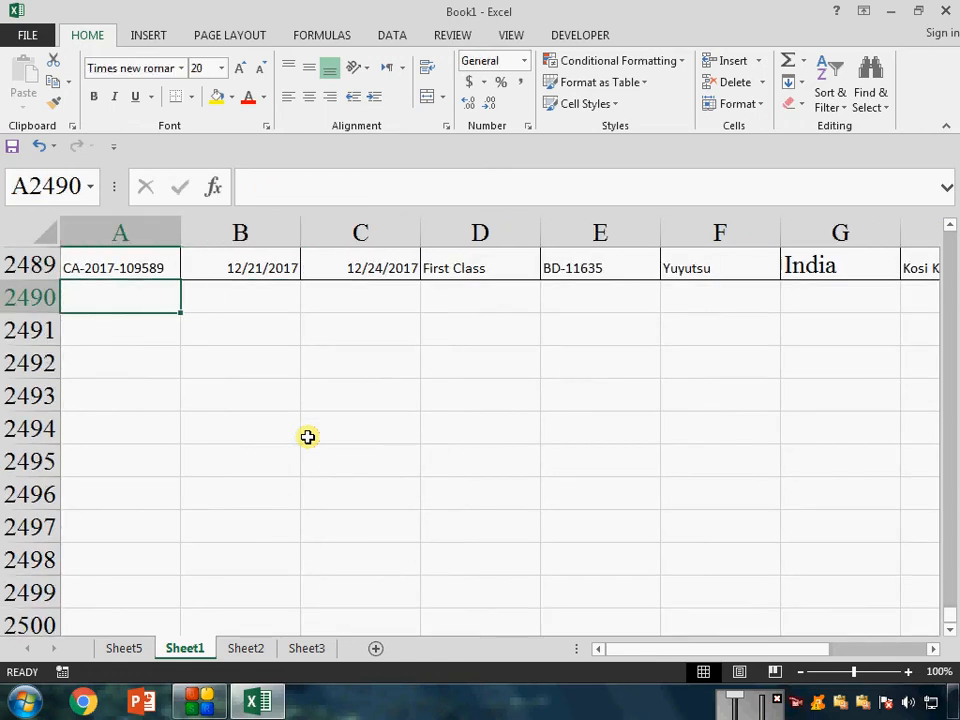
key("Up")
key("Right")
key("Down")
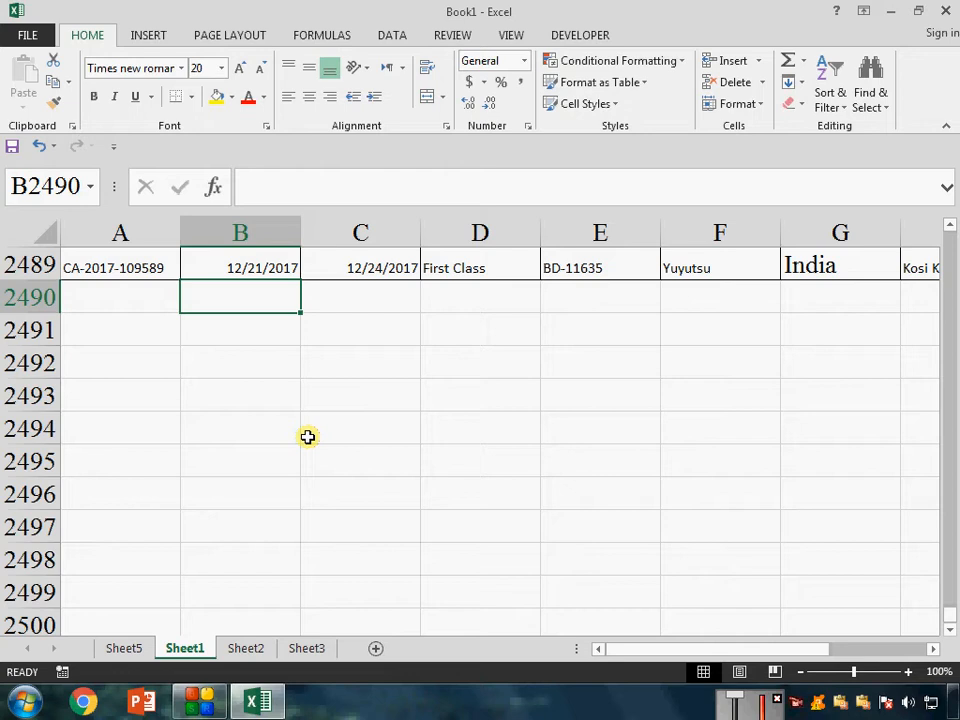
key("Left")
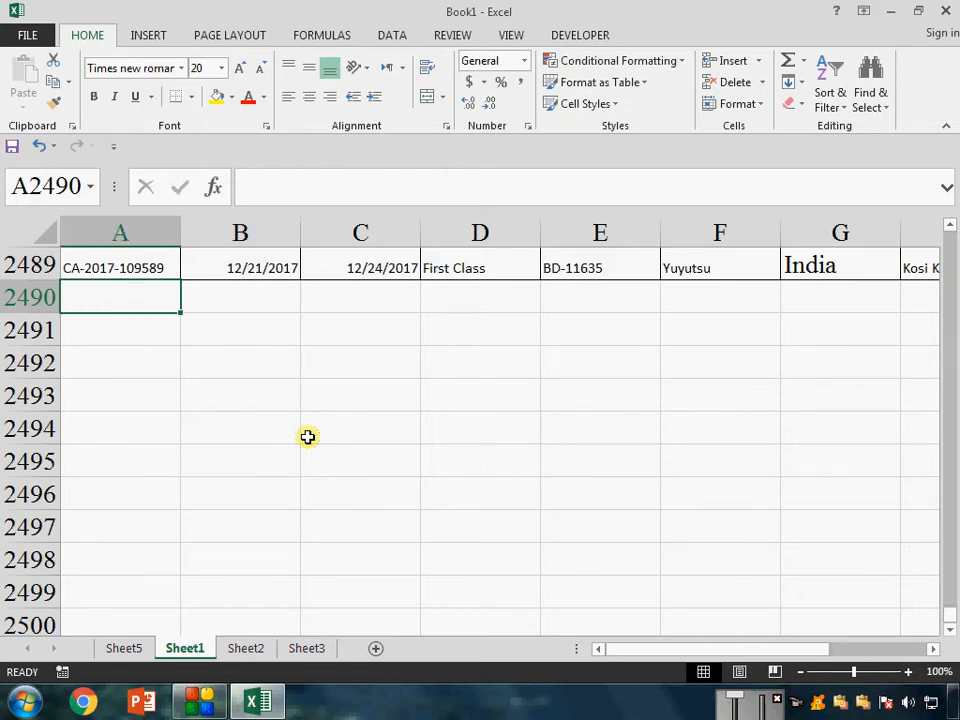
type("CA-")
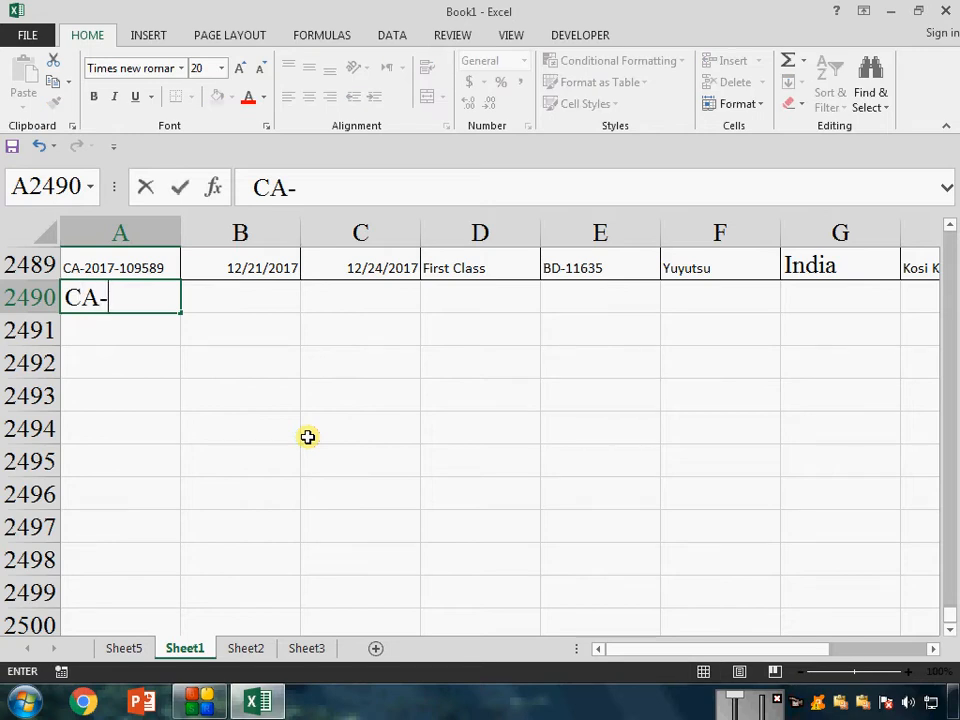
type("2018")
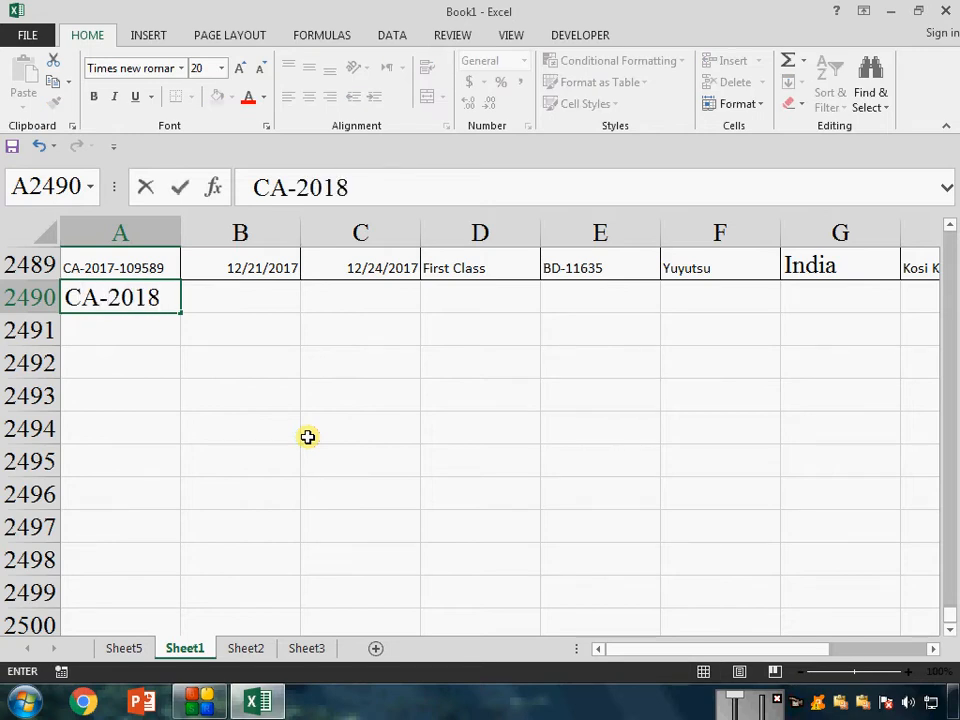
type("-9654")
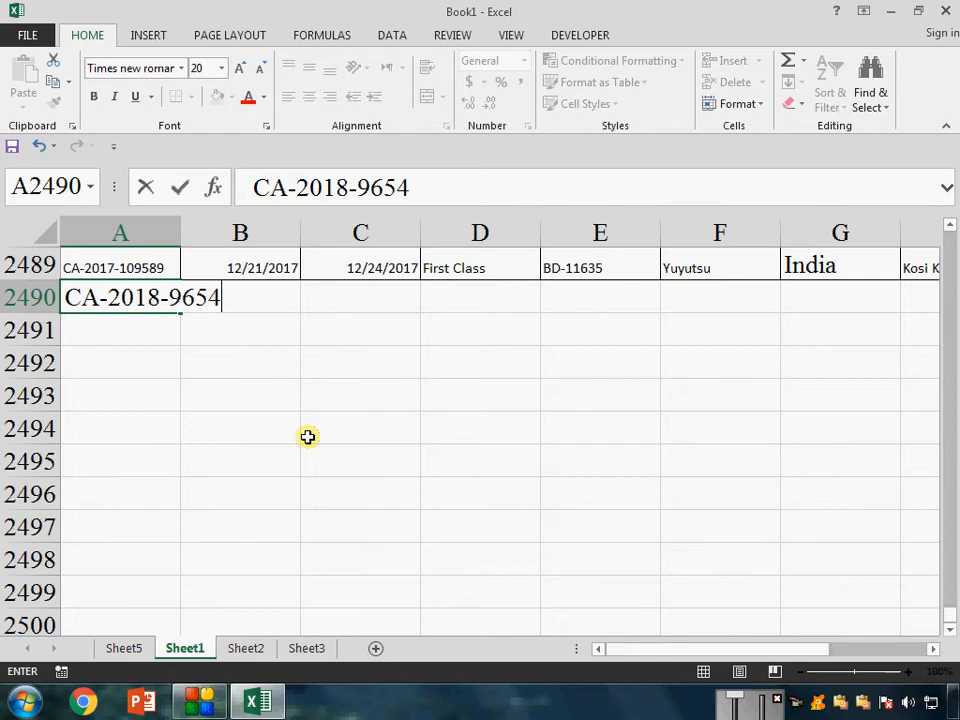
key("Tab")
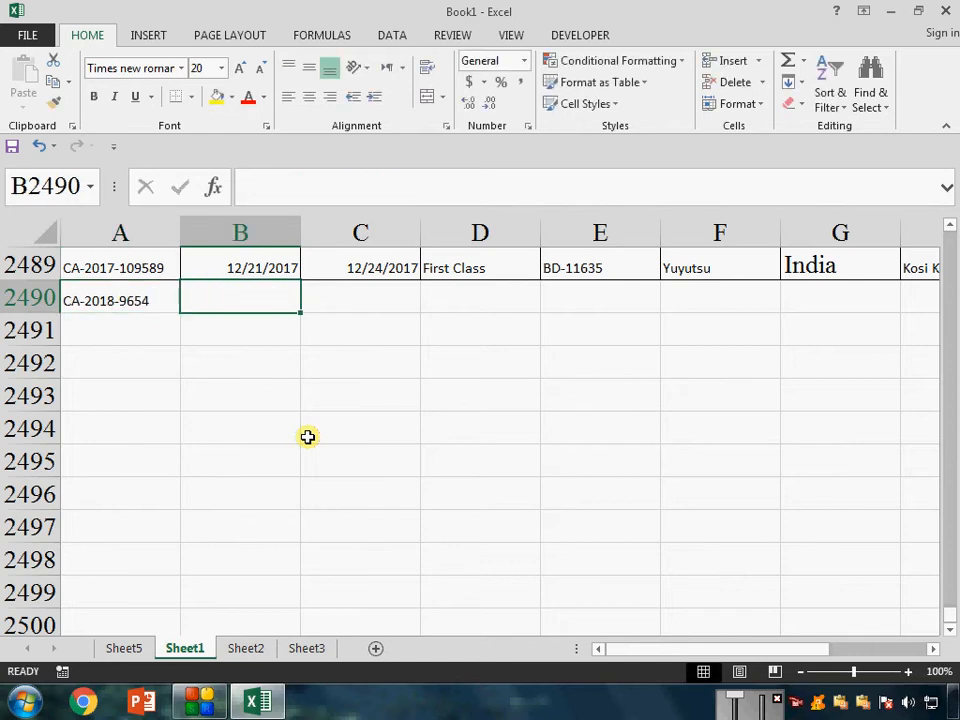
Enter today's date, 8/22/2020, as both order date and ship date, and First Class as the ship mode in row 2490
key("ctrl+semicolon")
key("Tab")
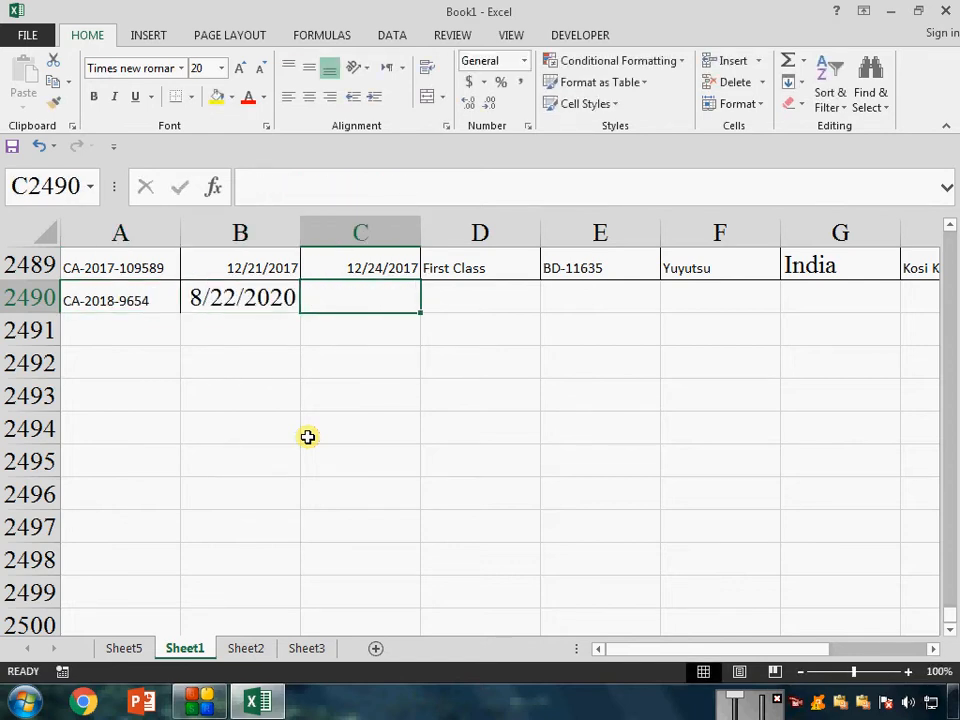
key("ctrl+semicolon")
key("Tab")
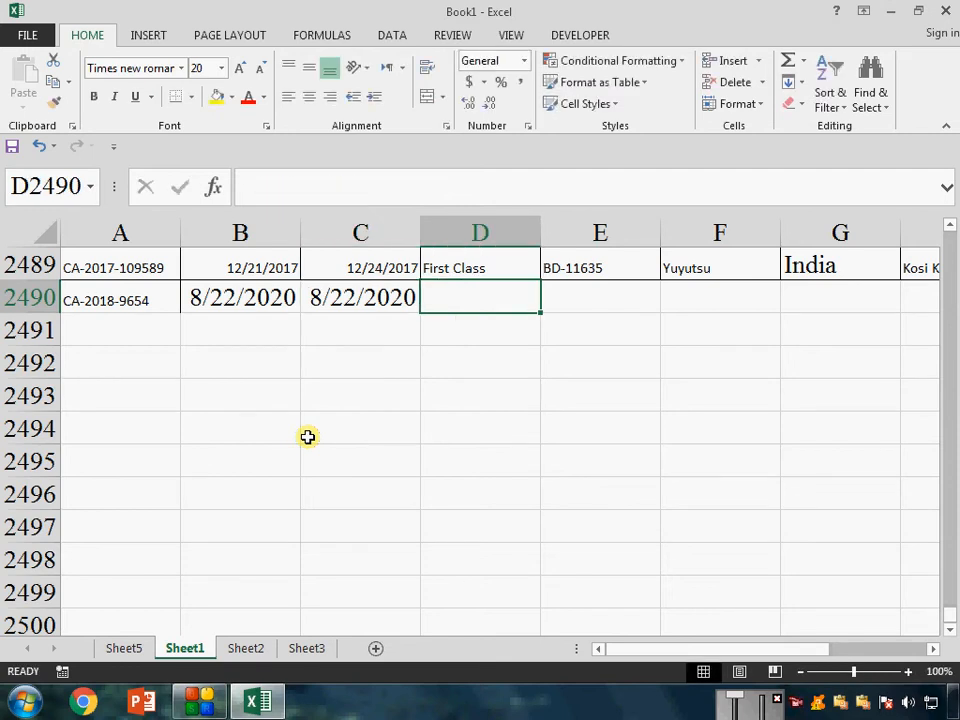
type("FI")
key("Tab")
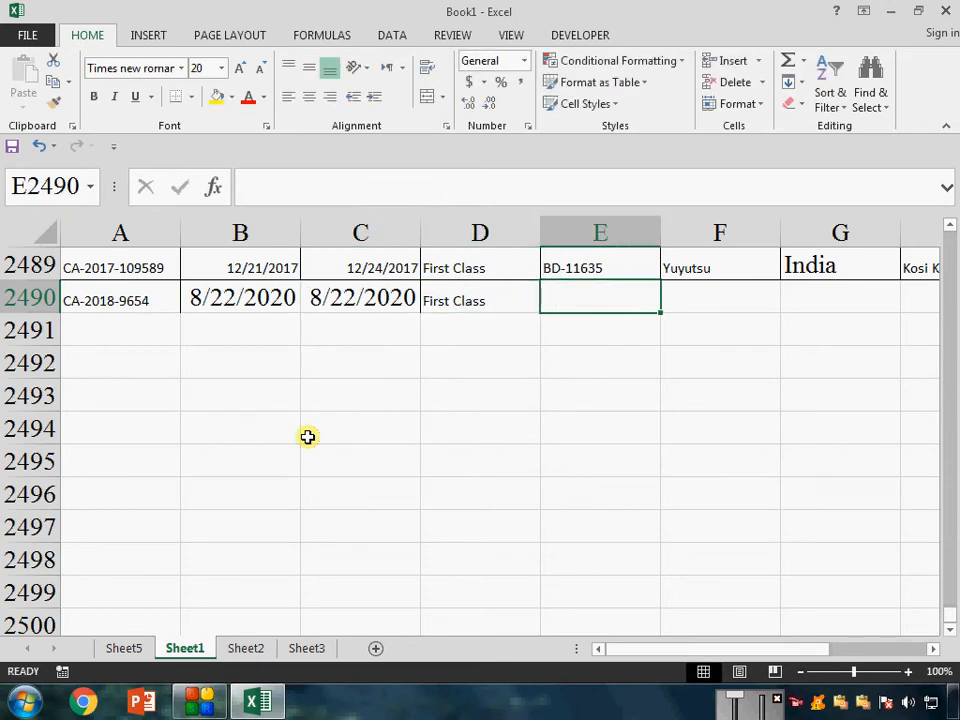
Fill in the customer ID and customer name for the new record in row 2490
type("NJU")
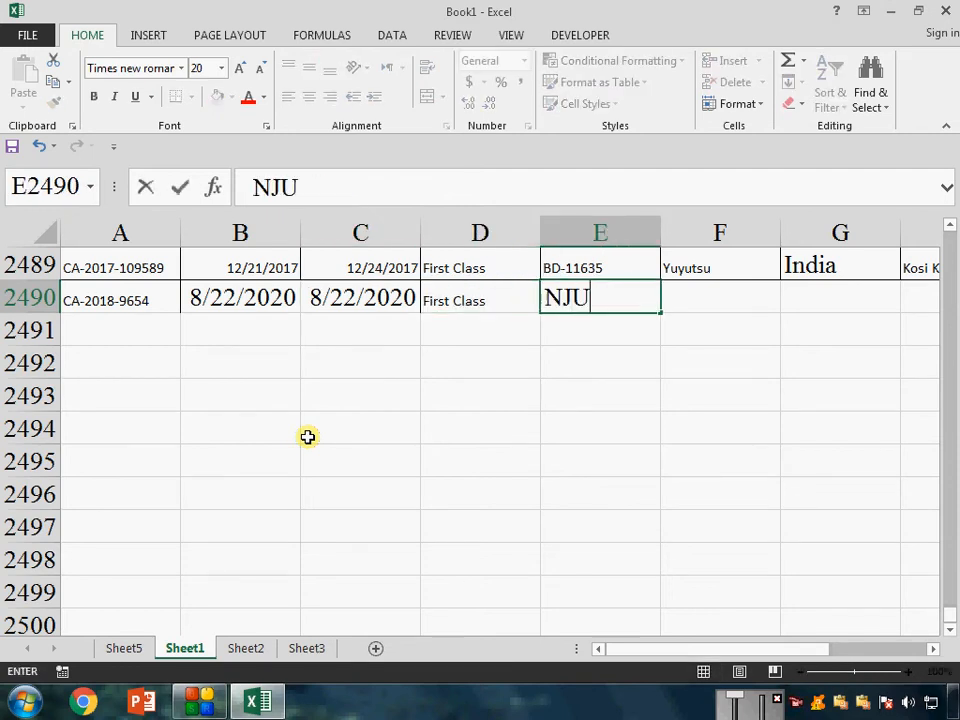
type("-854")
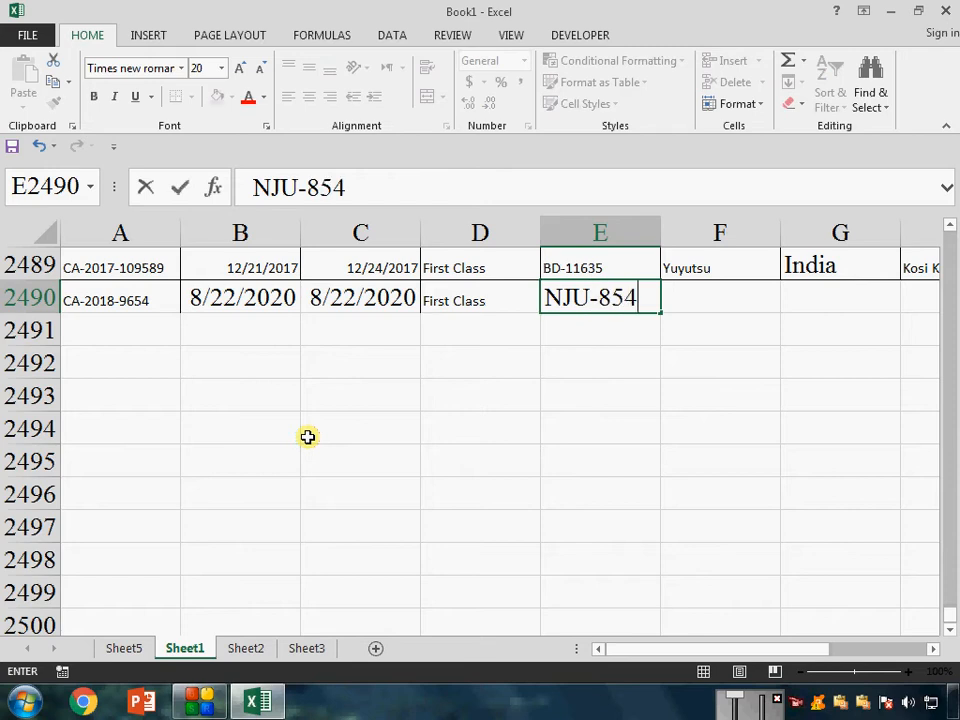
type("7")
key("Tab")
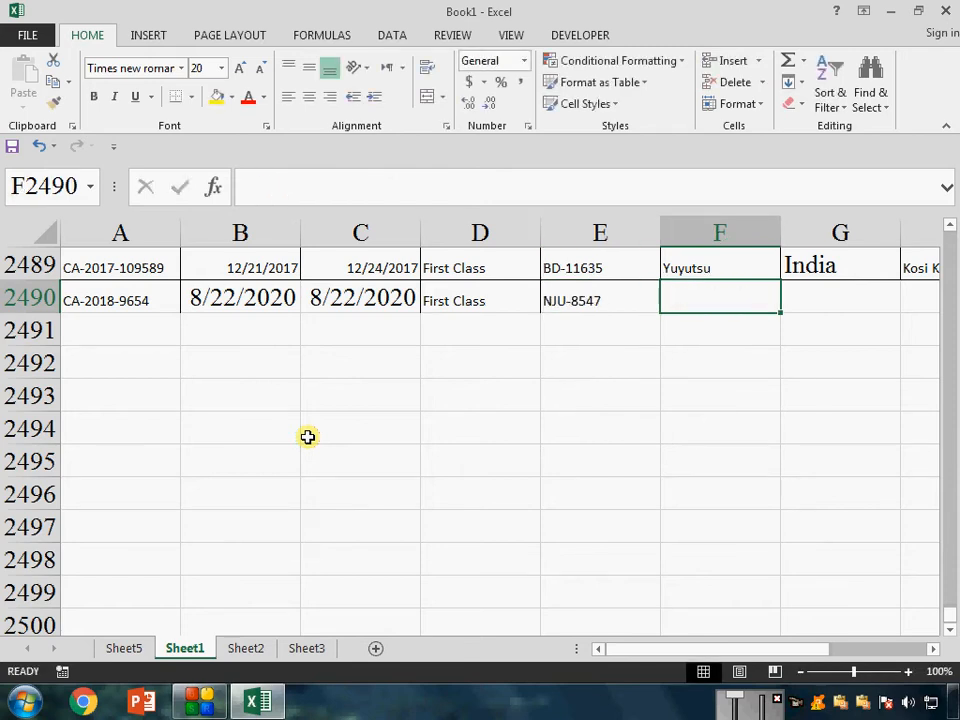
type("ARVIN")
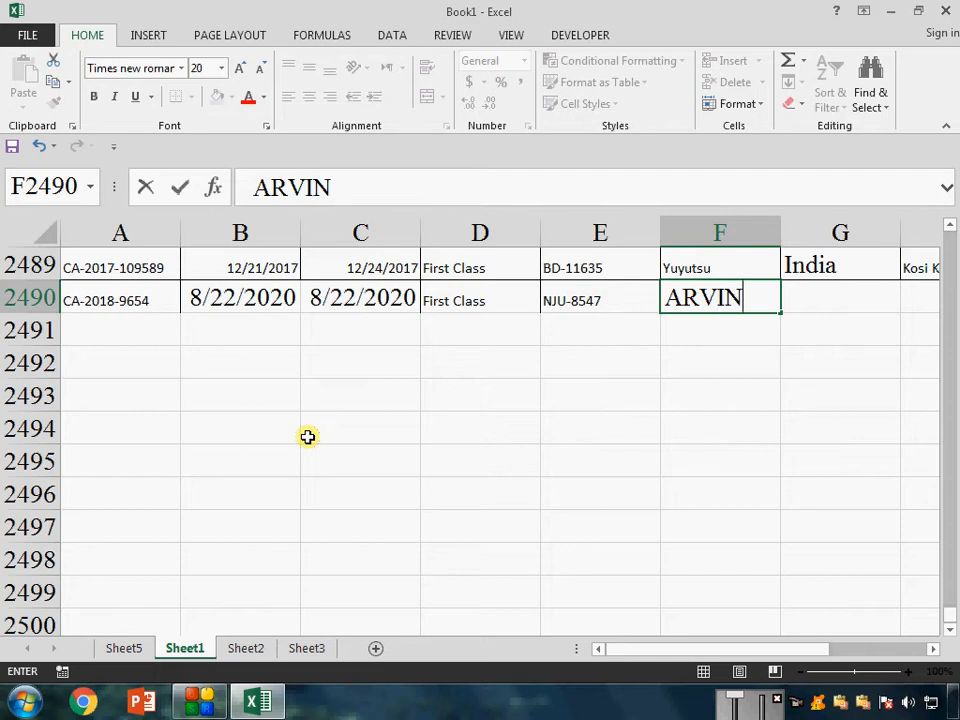
type("D")
key("Tab")
key("Tab")
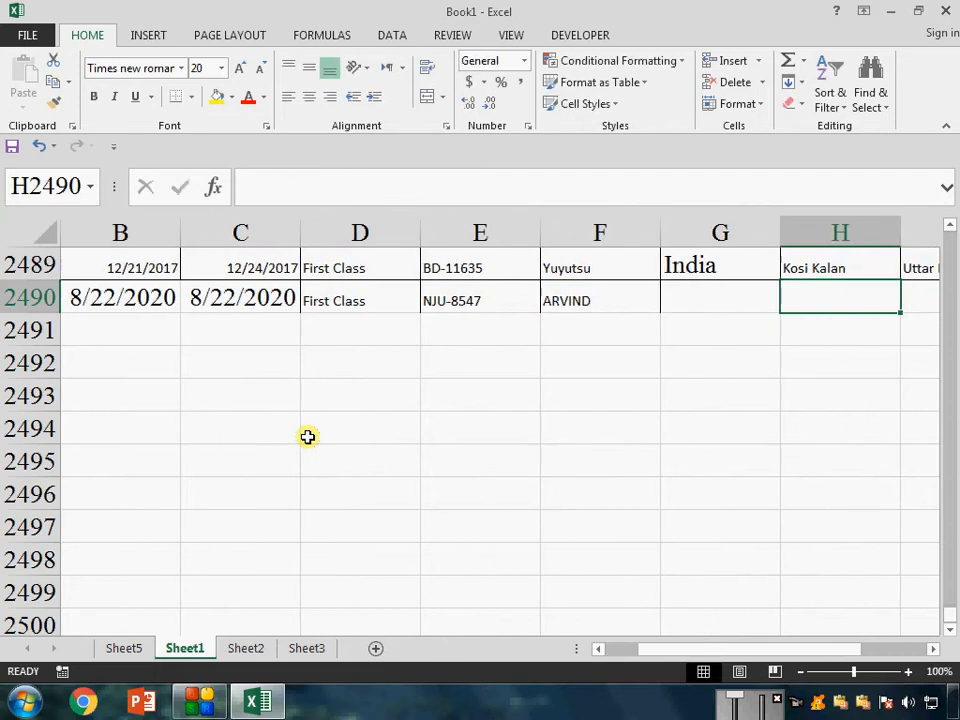
Enter India as the country and uttarakhand as the state in row 2490
key("shift+Tab")
type("INdia")
key("Tab")
key("Tab")
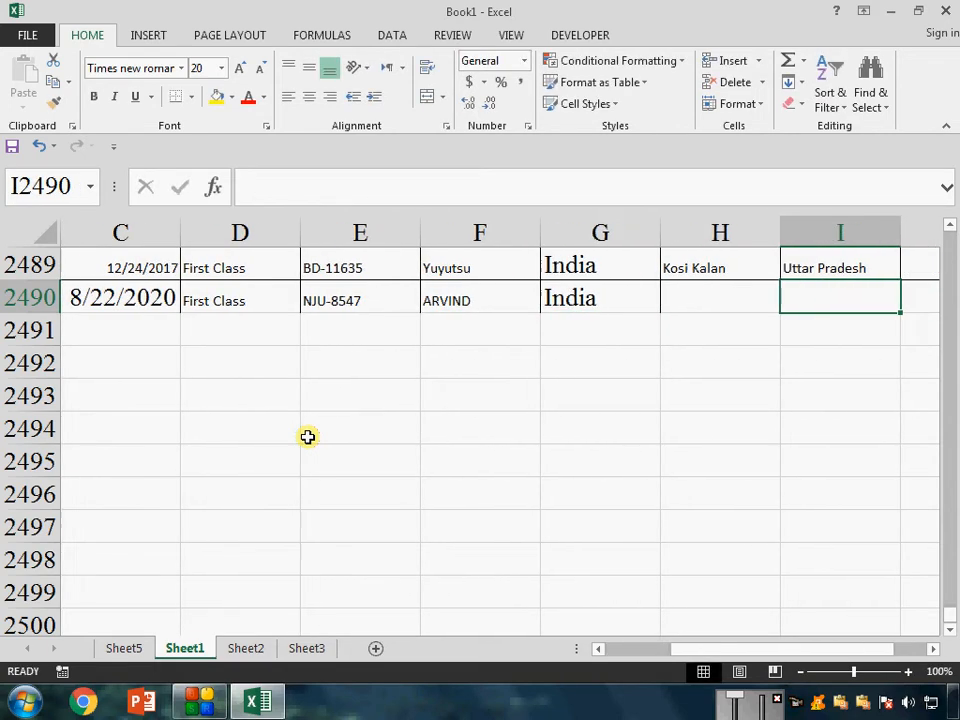
key("shift+Tab")
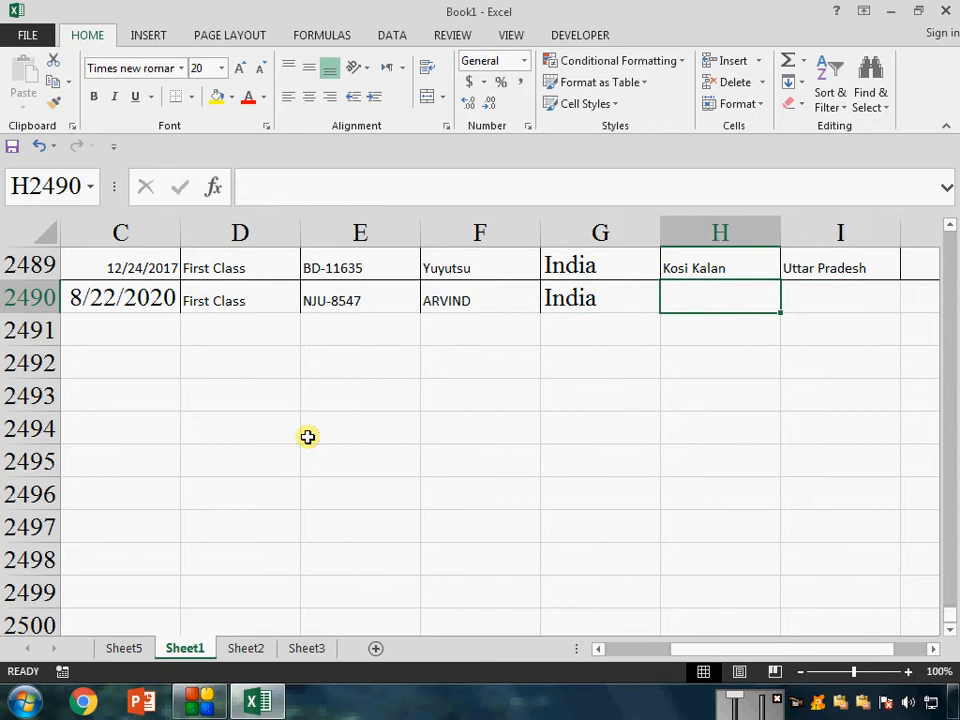
key("Tab")
key("shift+Tab")
key("Tab")
type("UTT")
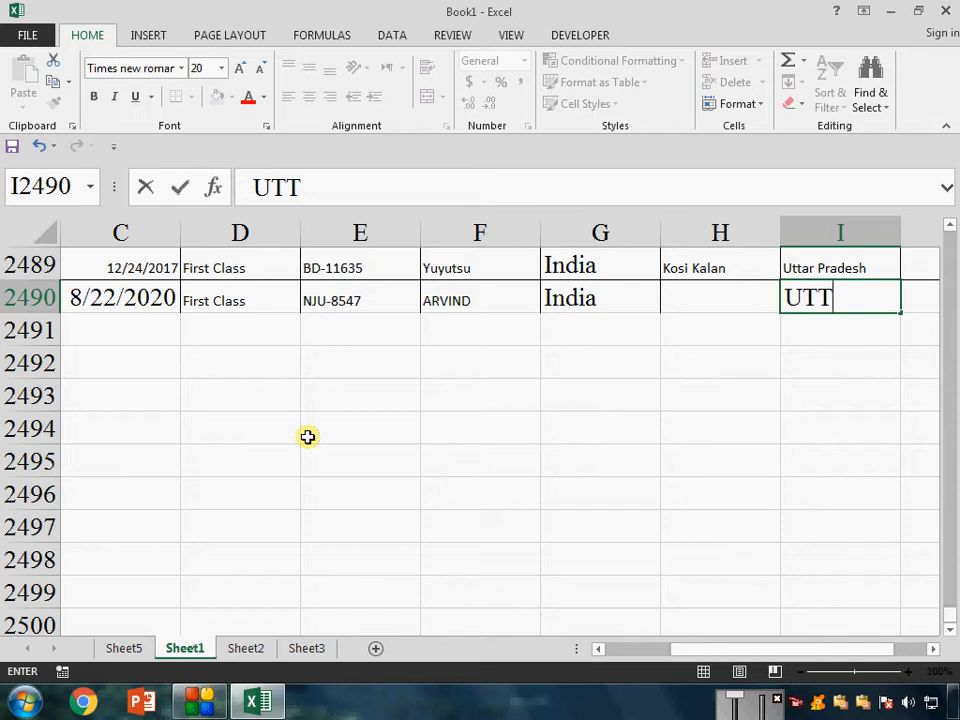
type("ARA")
key("Left")
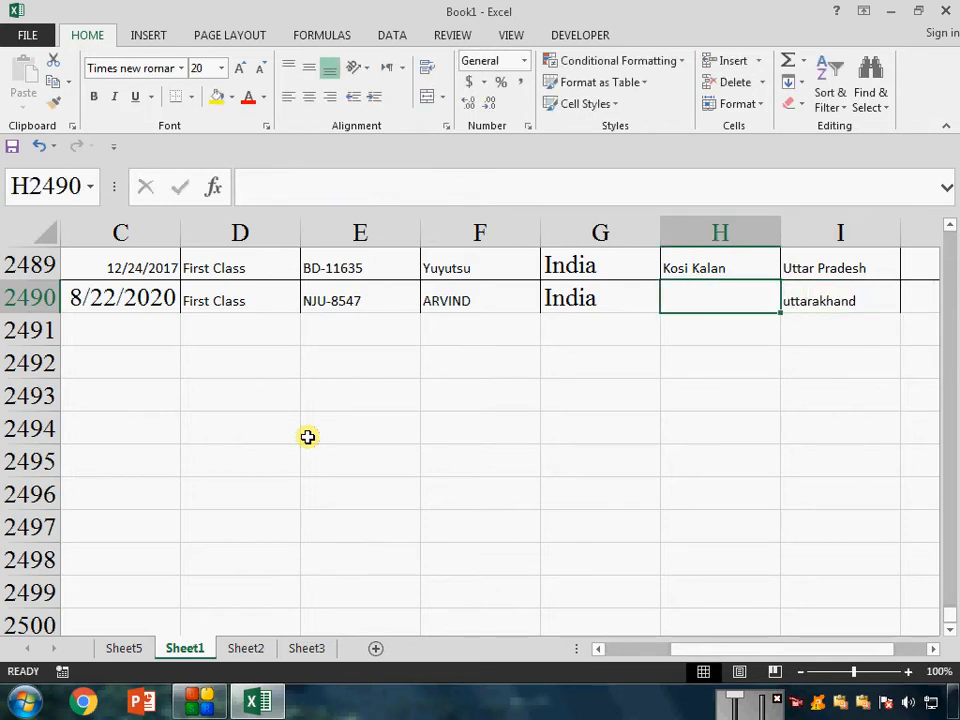
Enter DEHRADUN as the city for the new record in H2490
type("DE")
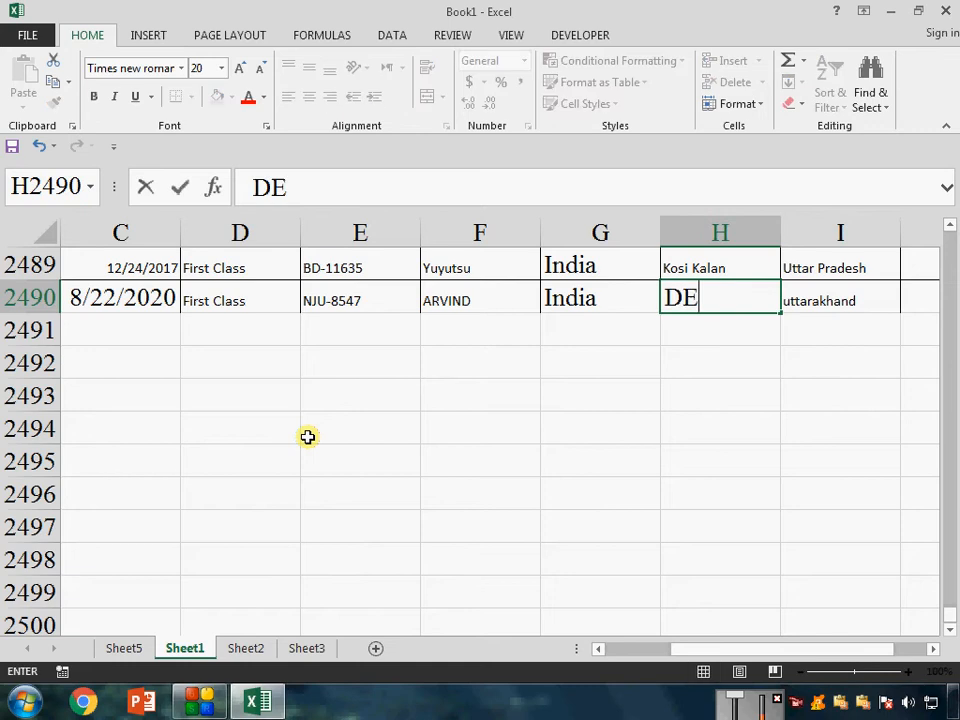
type("GRA")
key("BackSpace")
key("BackSpace")
key("BackSpace")
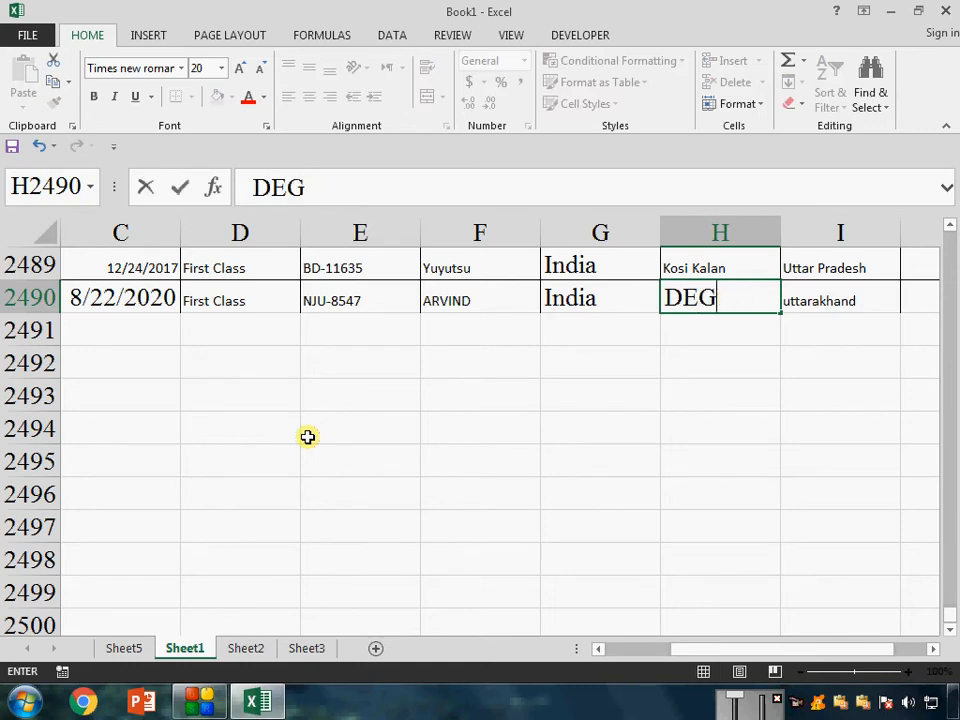
type("HRADUN")
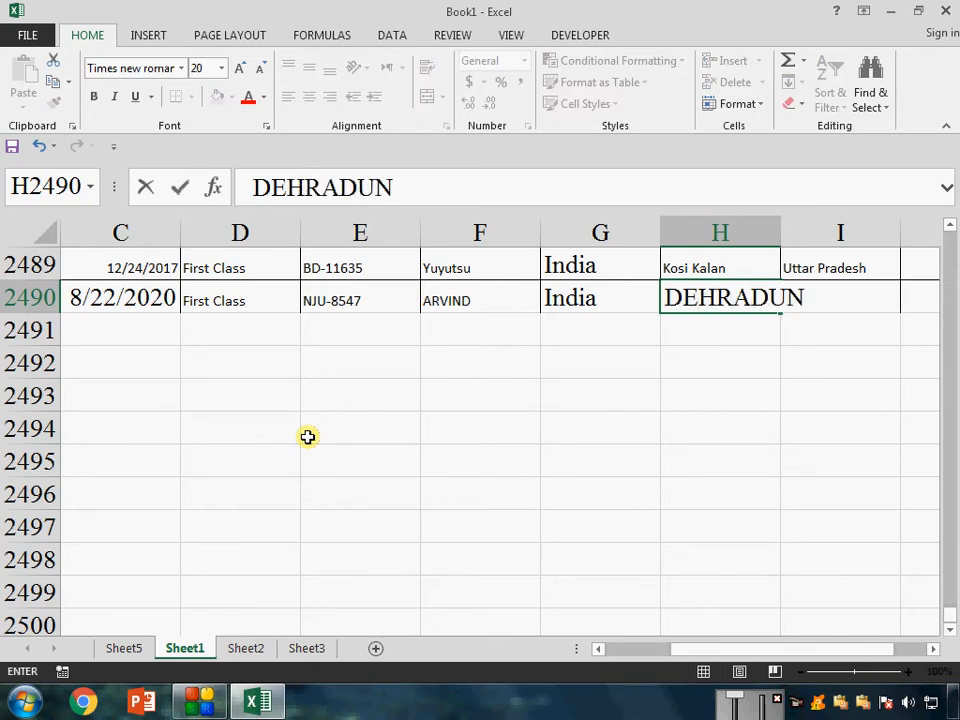
Enter 150 as the sales value in J2490, completing the record, and return to the start of row 2490
key("Tab")
key("Tab")
key("Tab")
key("Left")
type("150")
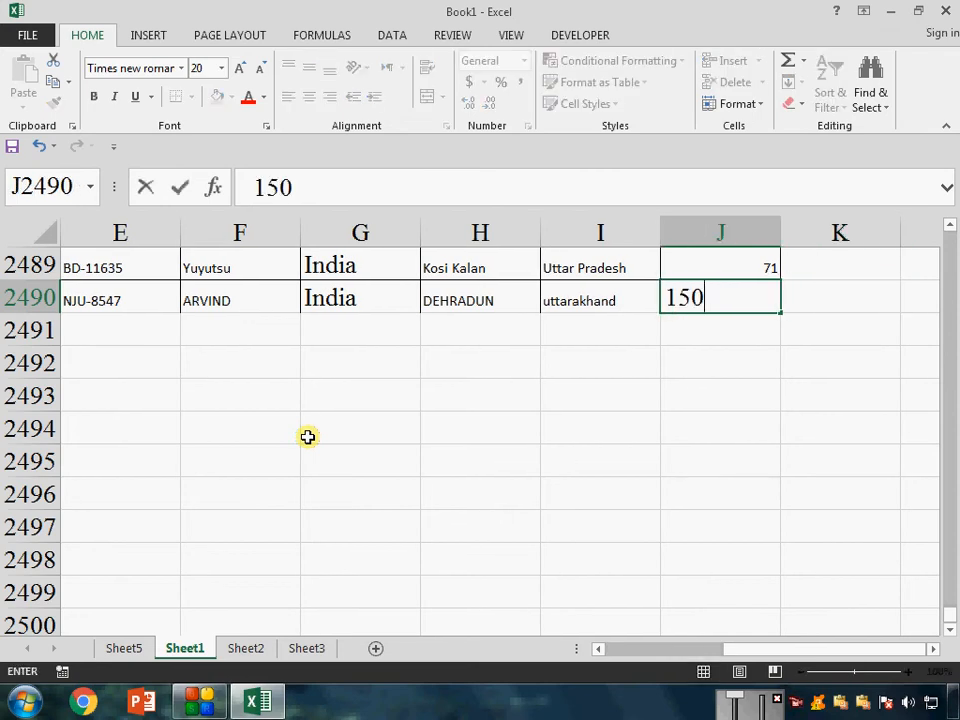
key("Return")
key("Up")
key("Left")
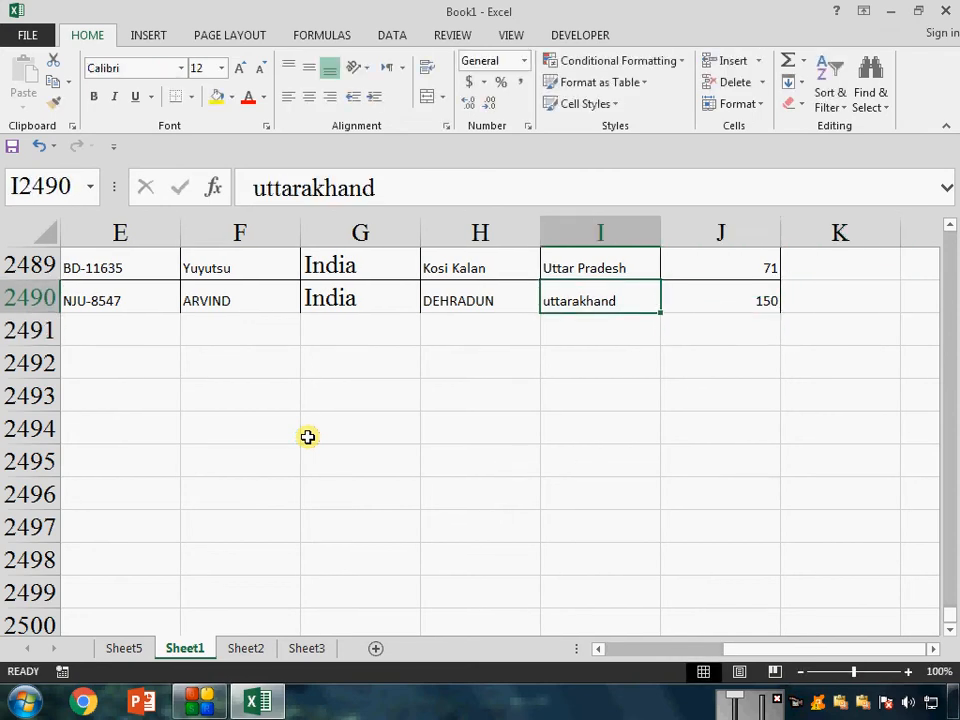
key("Home")
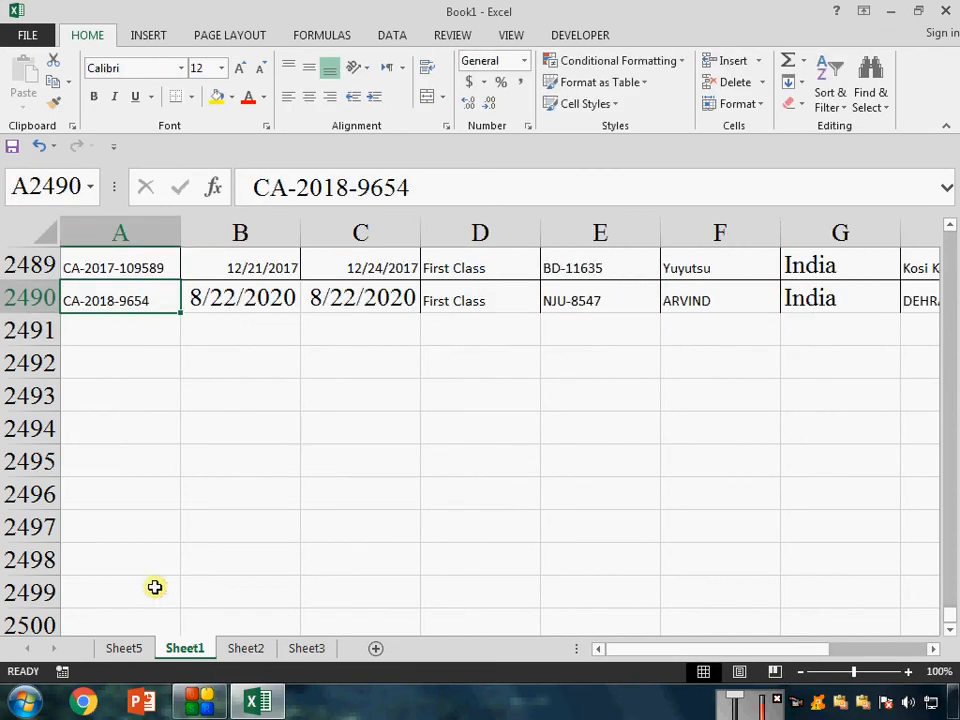
Refresh the PivotTable on Sheet5 and move its field list clear of the count column
left_click(128, 648)
right_click(229, 371)
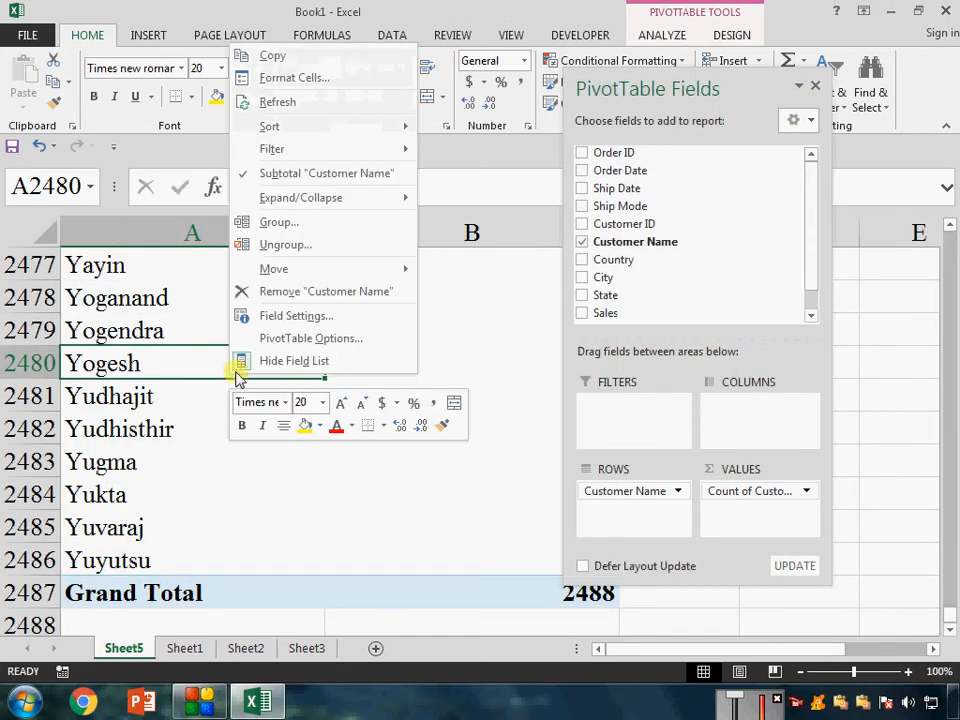
left_click(290, 102)
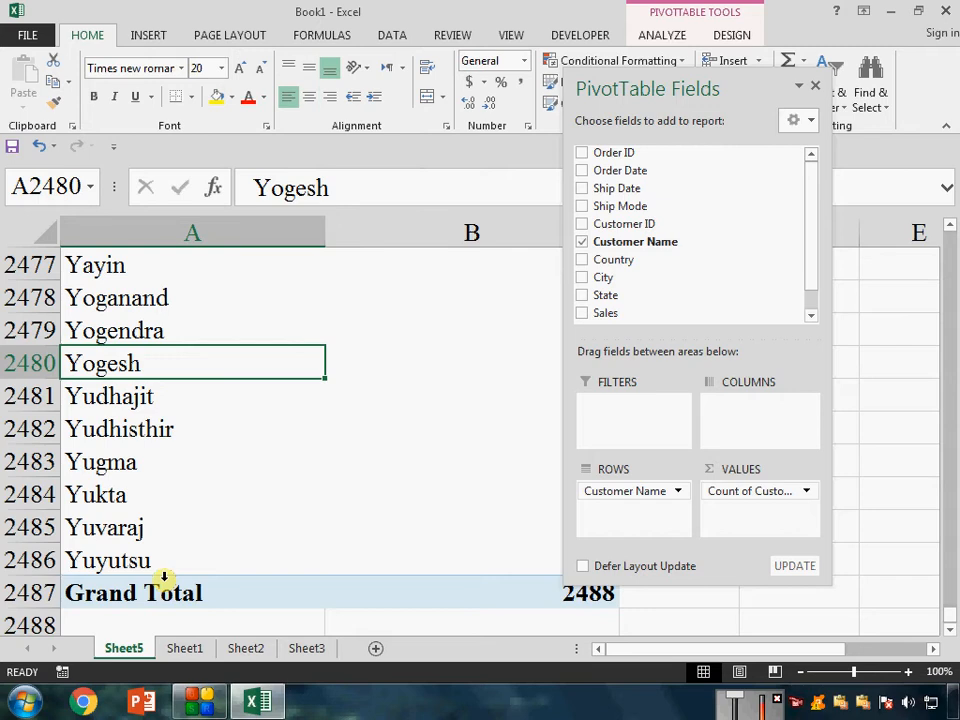
left_click_drag(696, 90, 822, 145)
Search the PivotTable on Sheet5 for the new record's customer name
mouse_move(366, 369)
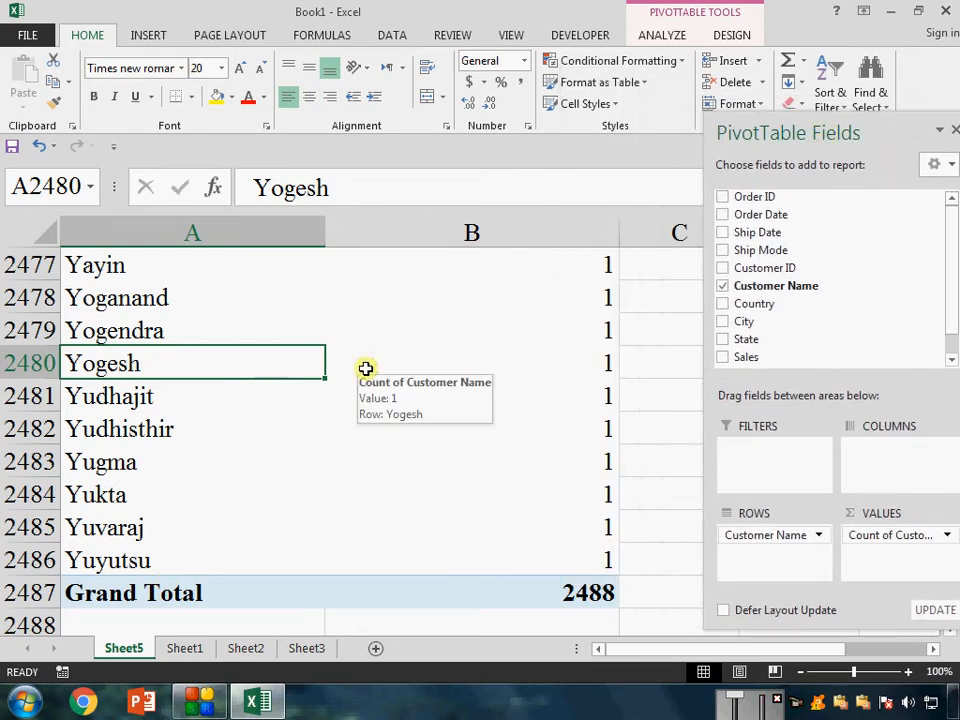
key("ctrl+f")
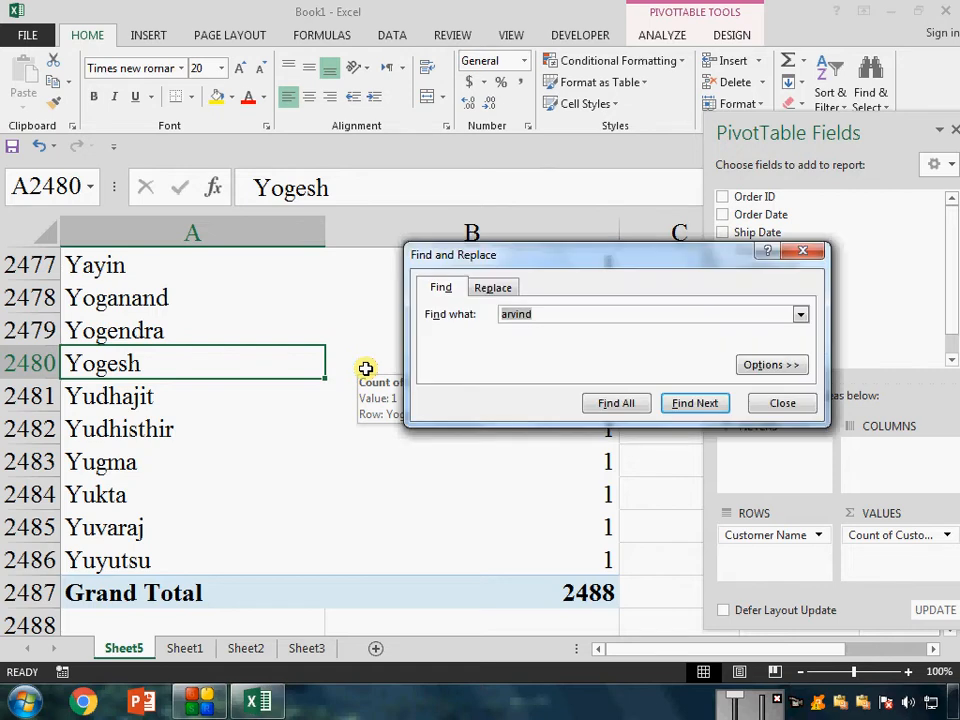
key("BackSpace")
type("ARVIND")
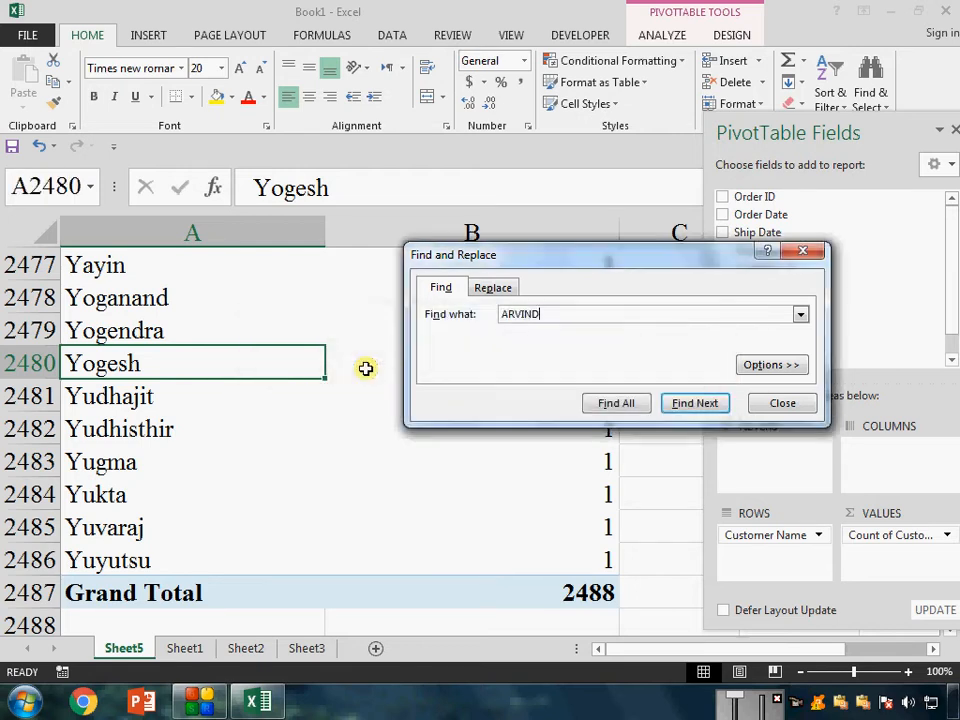
key("Return")
key("Escape")
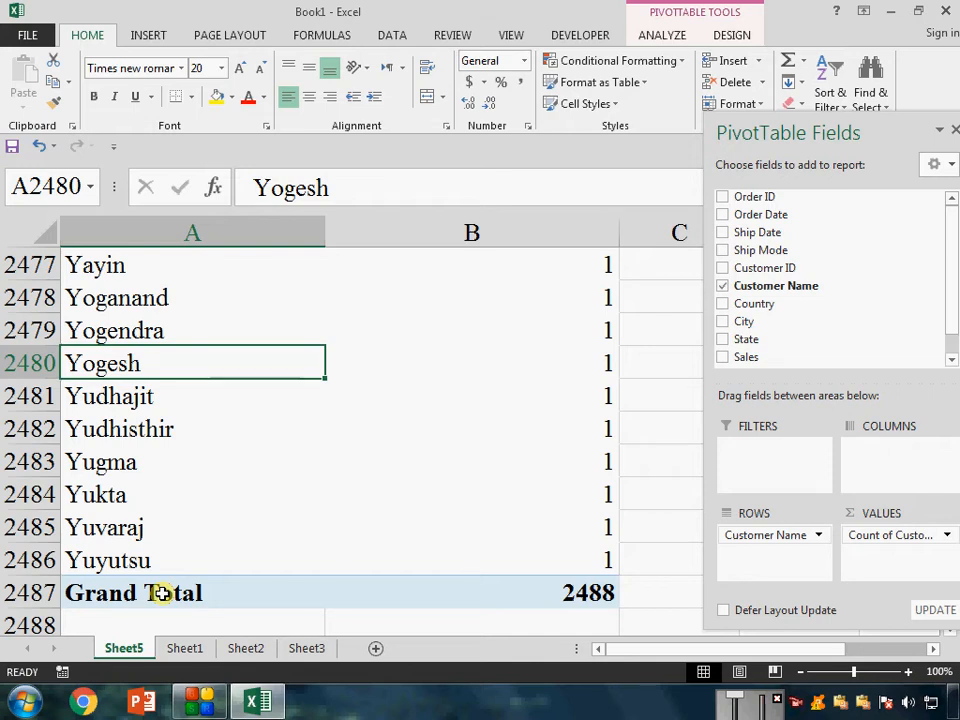
Check the Sheet5 PivotTable's data source range against the last record on Sheet1
left_click(187, 648)
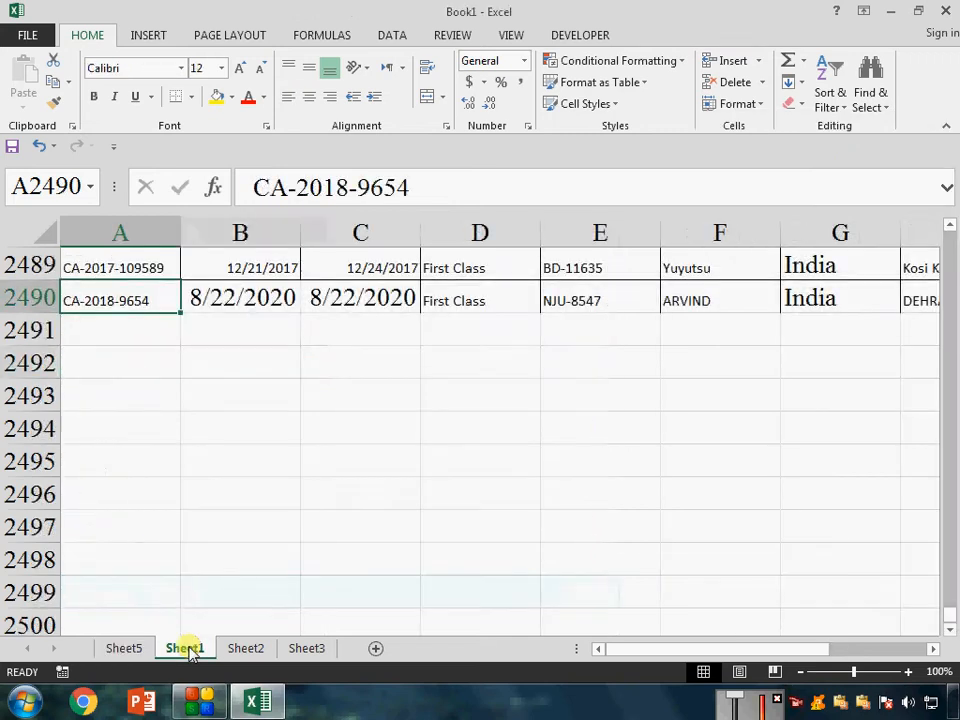
left_click(104, 648)
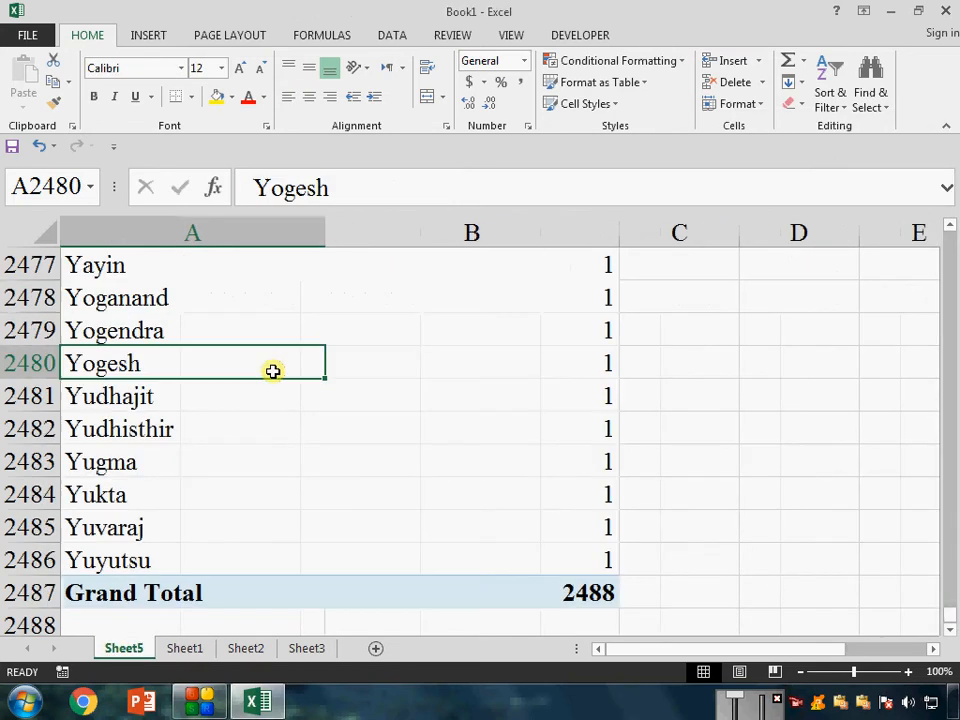
left_click(664, 35)
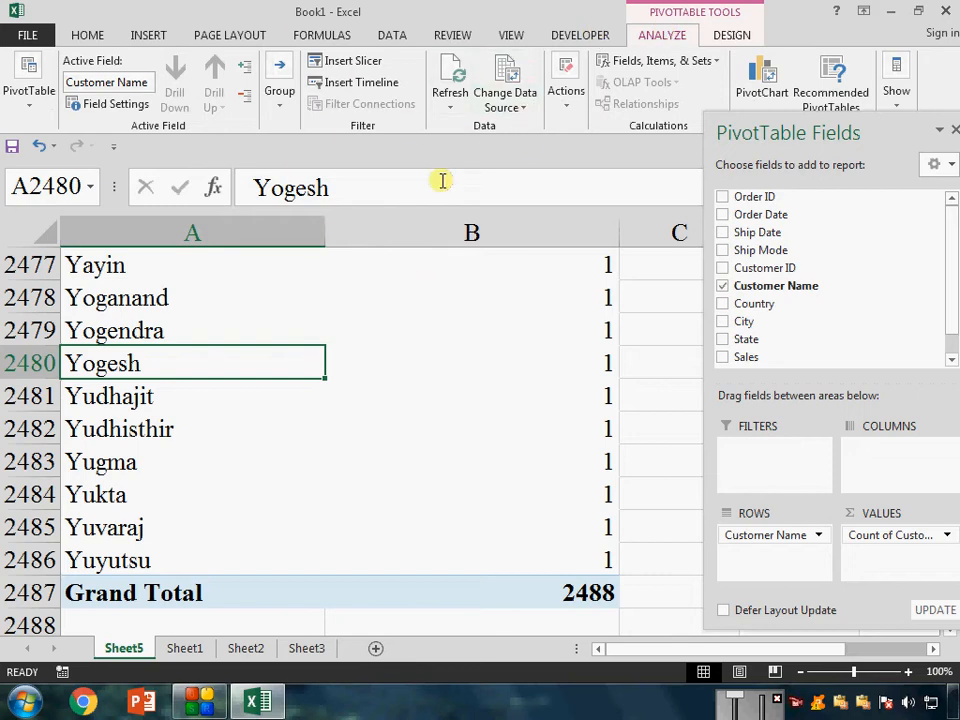
left_click(528, 108)
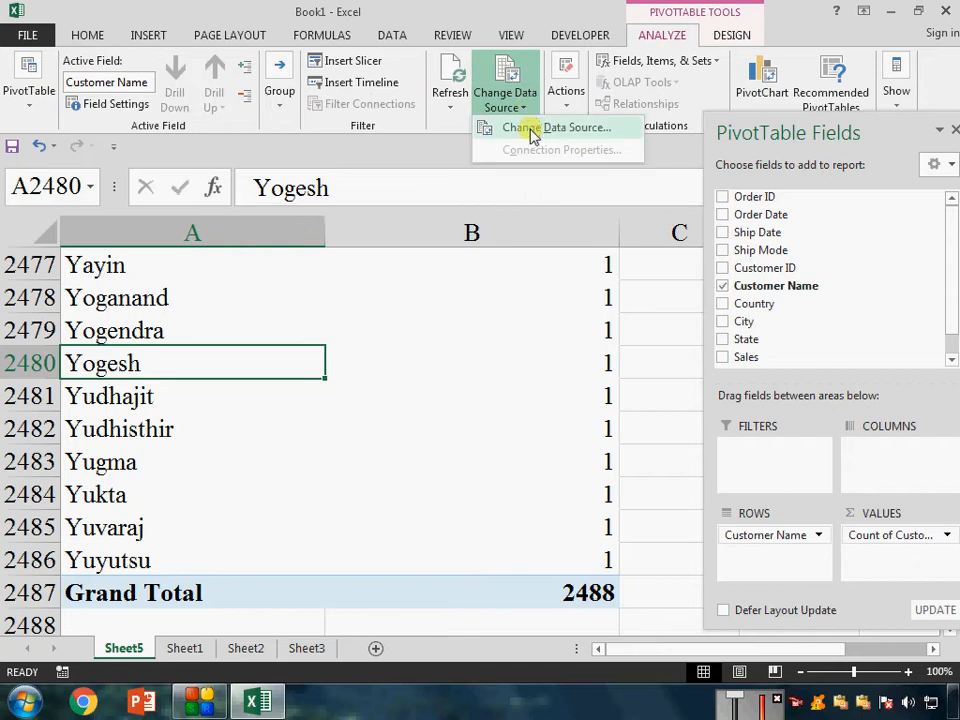
left_click(535, 130)
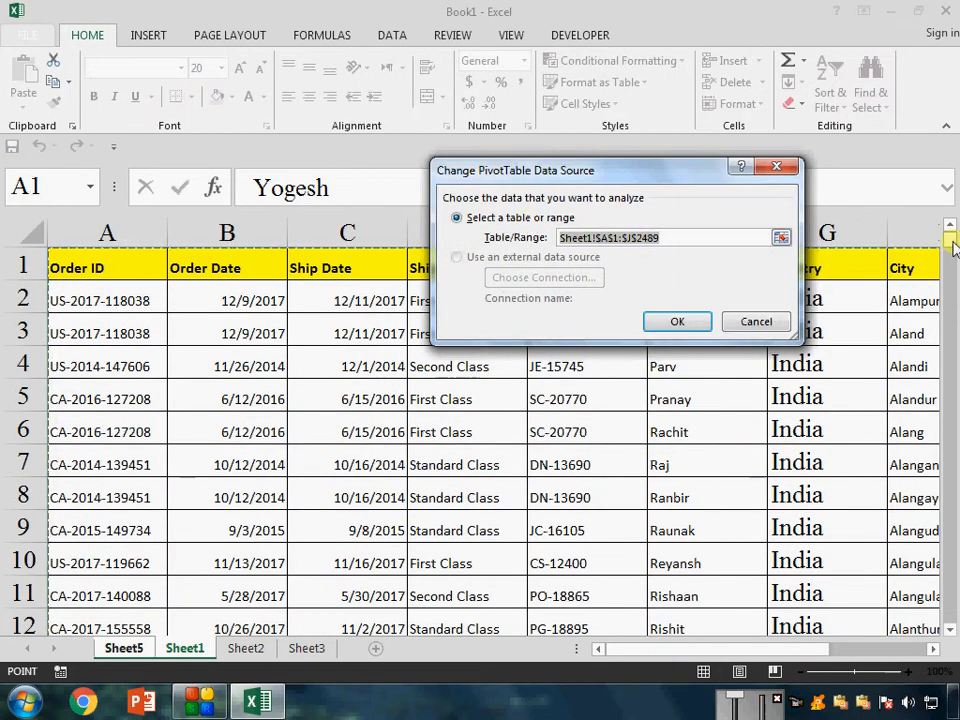
left_click_drag(948, 245, 949, 617)
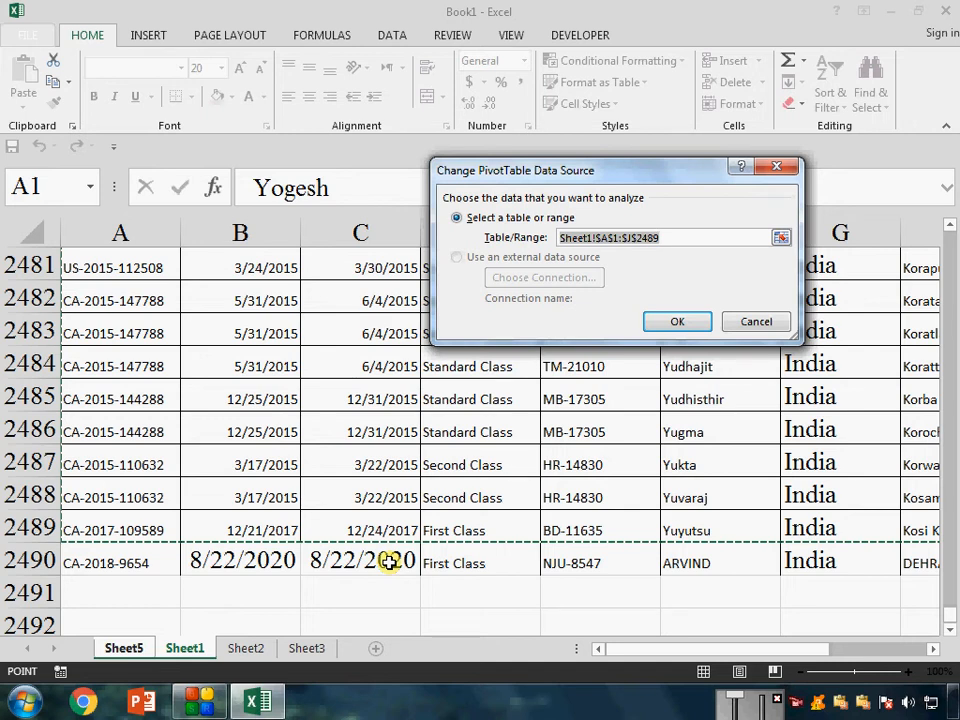
key("Return")
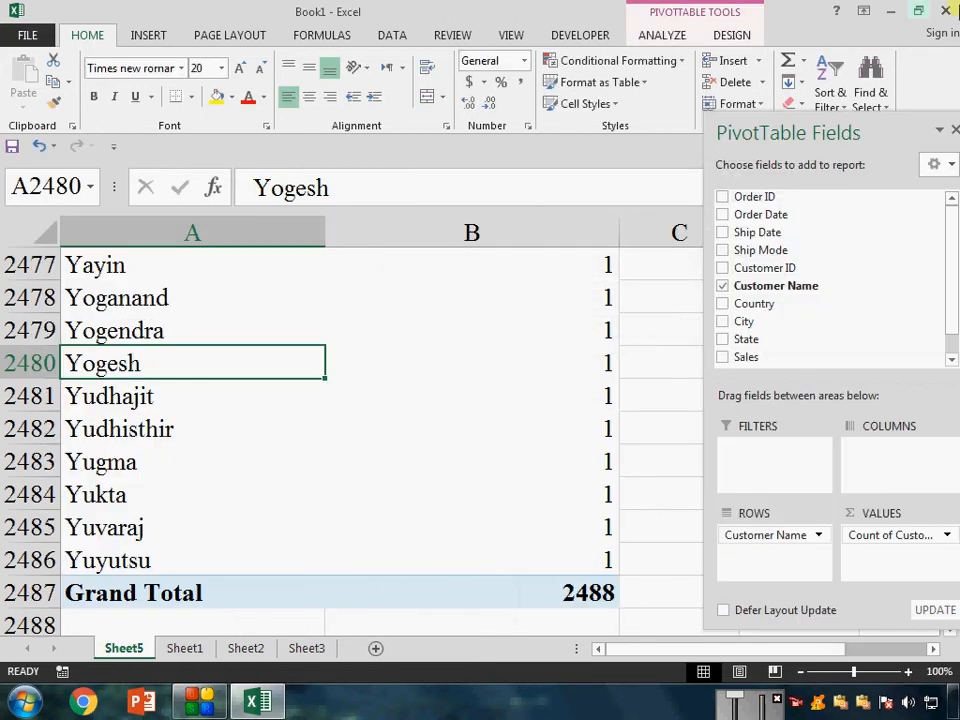
Delete the PivotTable worksheet Sheet5
left_click(188, 648)
left_click(128, 648)
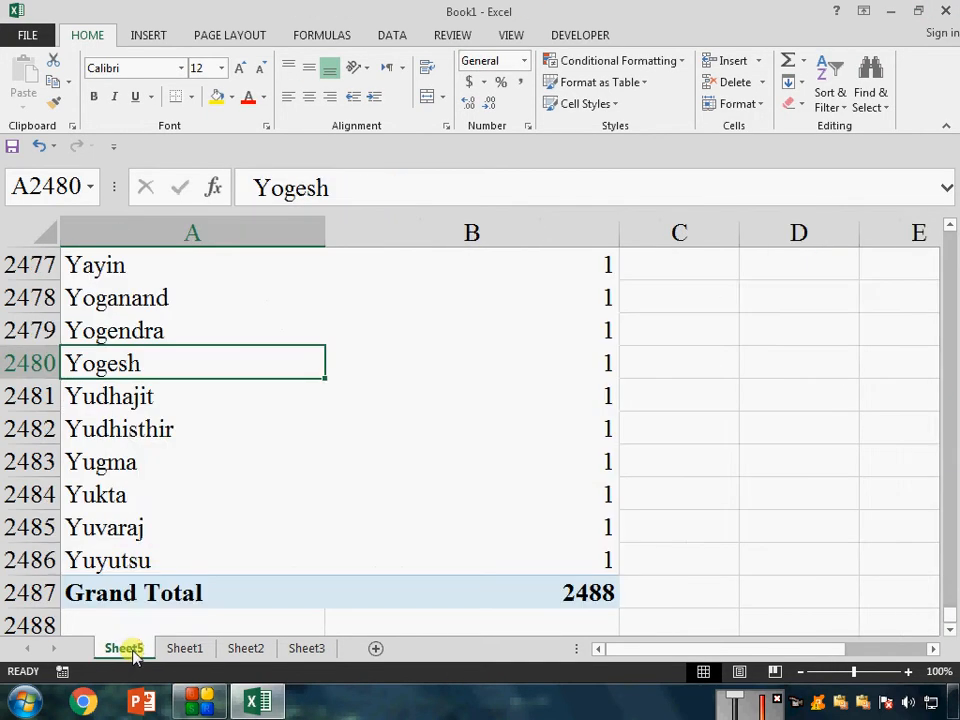
right_click(130, 648)
left_click(188, 454)
left_click(452, 397)
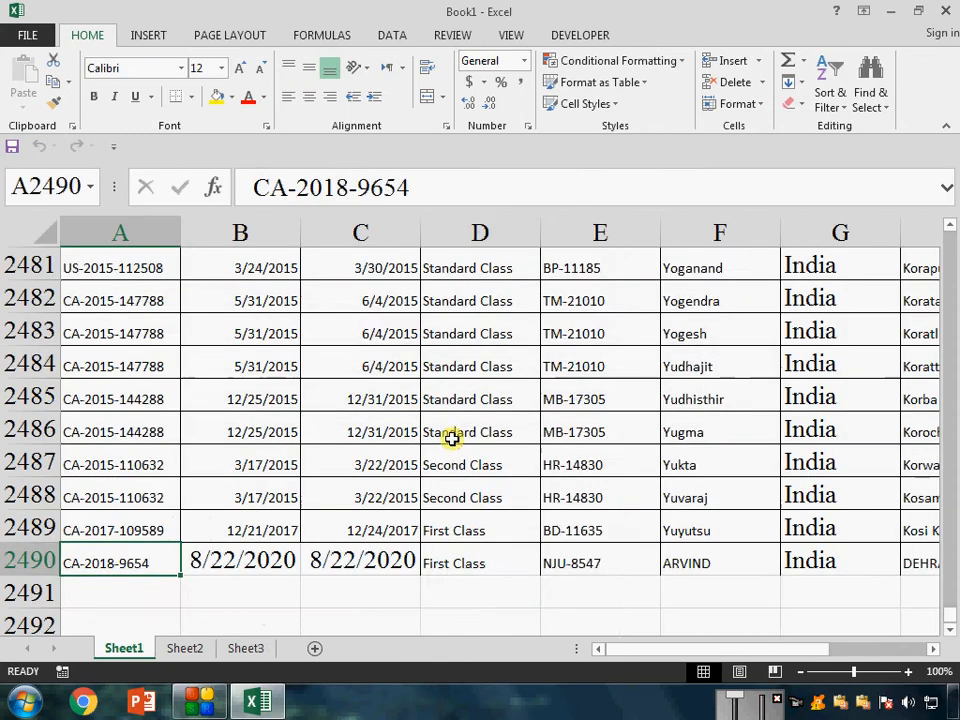
Convert the whole Sheet1 data range, A1:J2490, into a table with headers
scroll(446, 442, "up", 2)
scroll(344, 518, "up", 20)
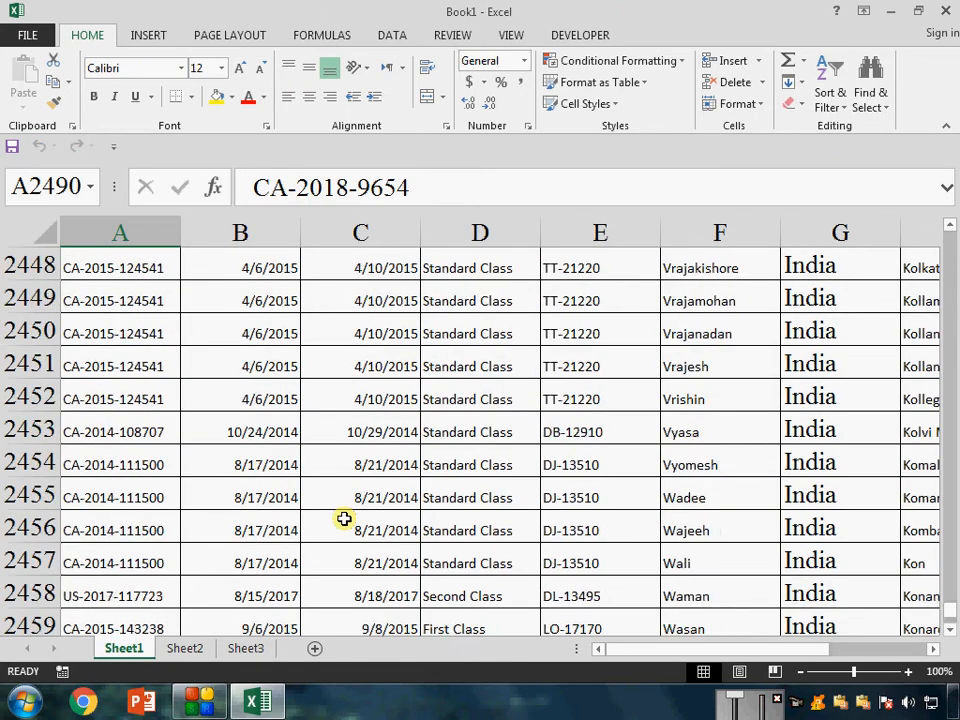
left_click_drag(936, 595, 943, 222)
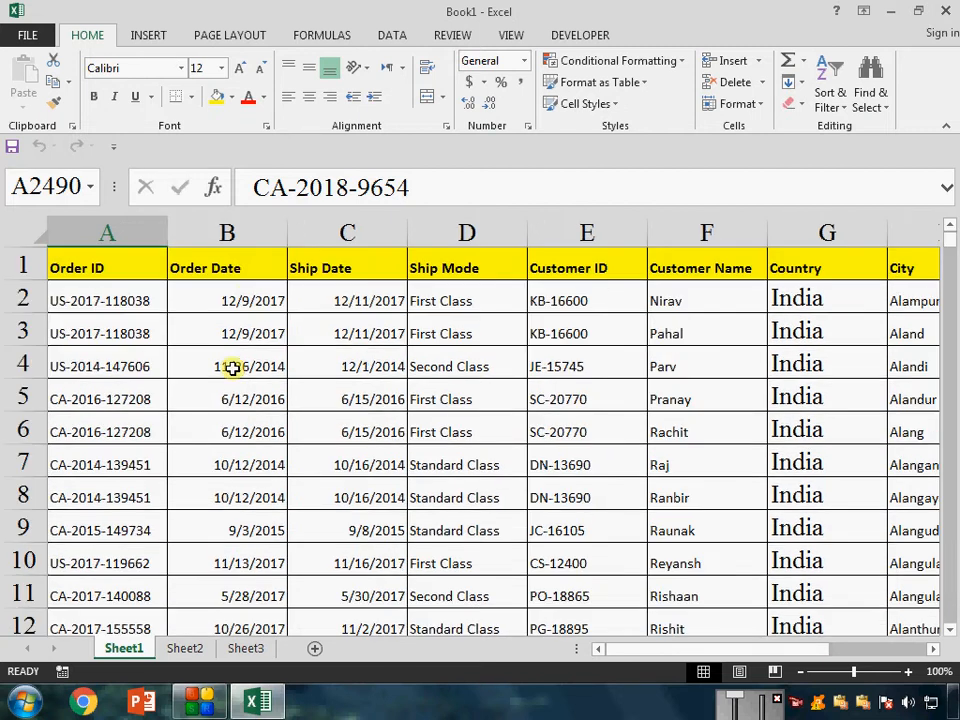
left_click(240, 268)
key("ctrl+a")
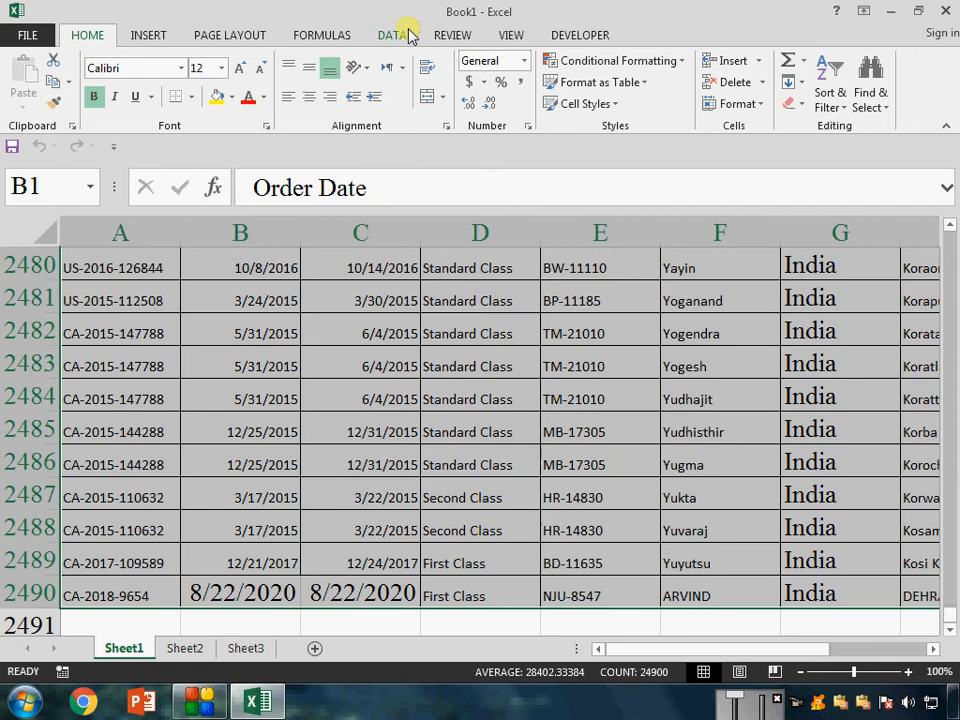
left_click(142, 36)
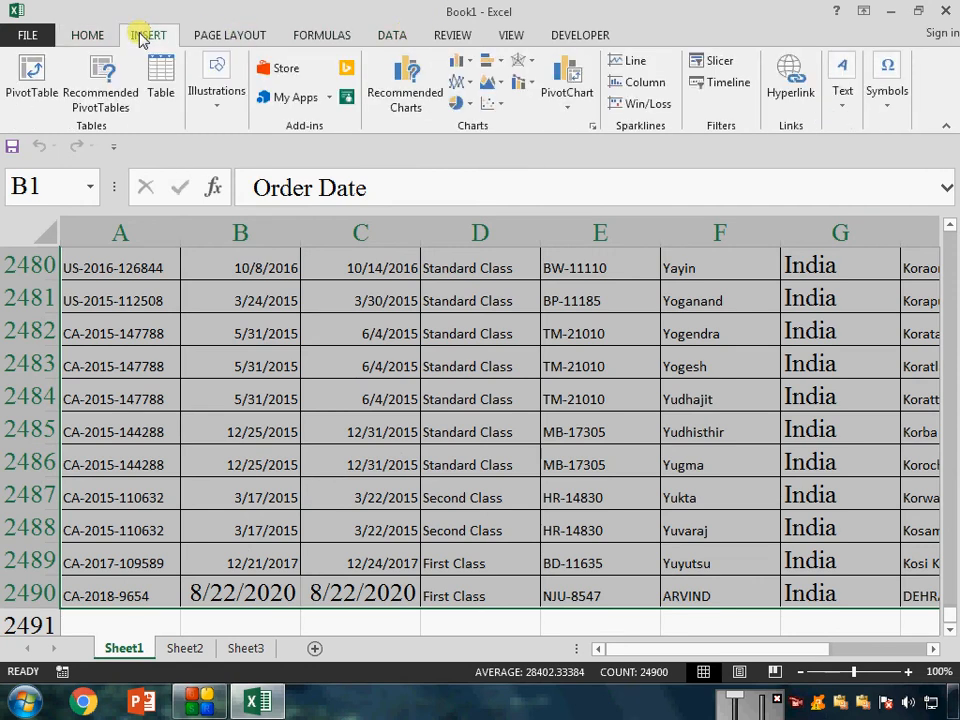
left_click(158, 93)
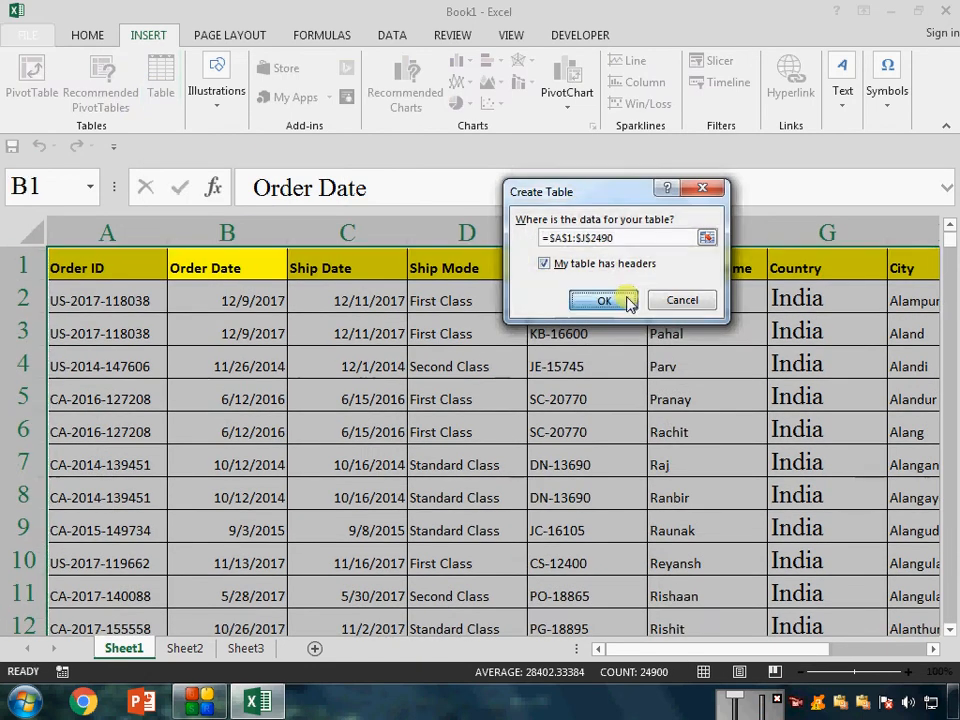
left_click(615, 300)
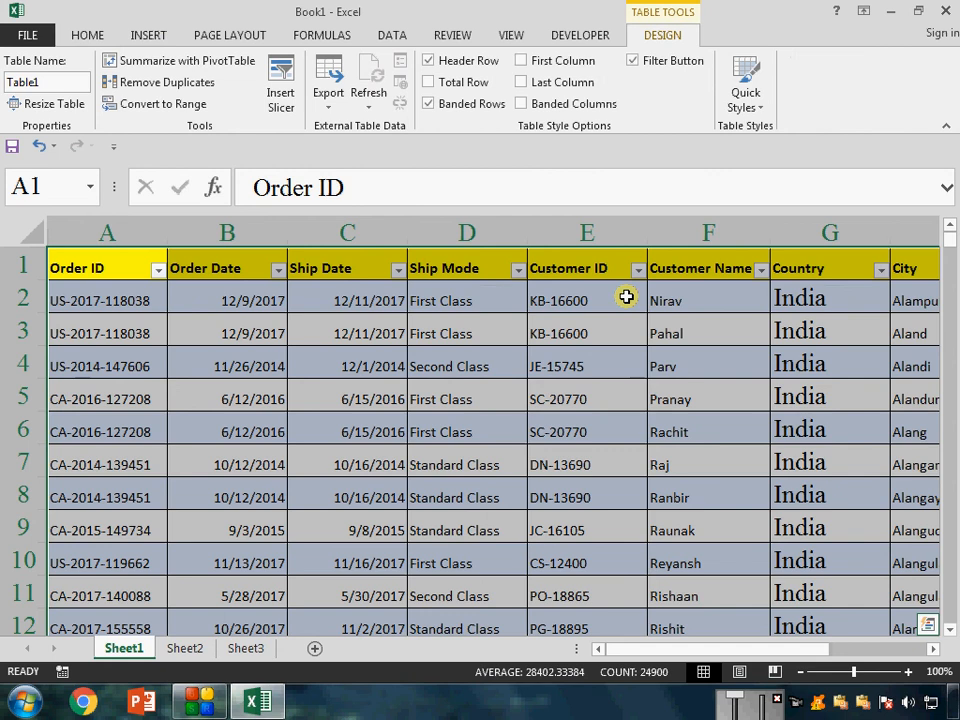
Insert a PivotTable from Table1 on a new worksheet, with Customer Name in the rows and its count in the values
left_click(143, 37)
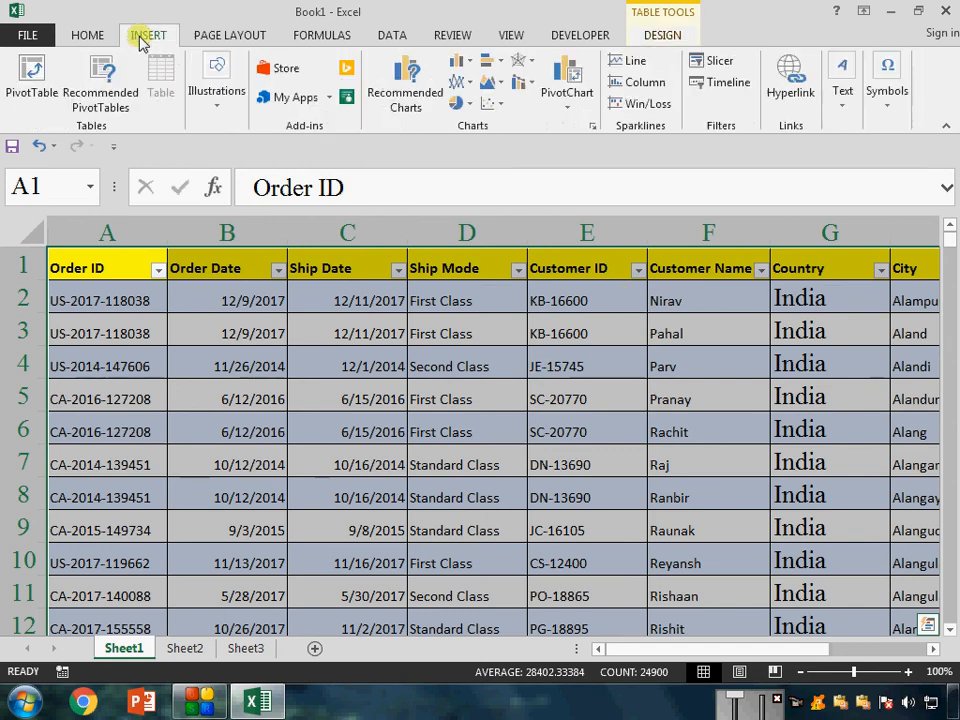
left_click(32, 80)
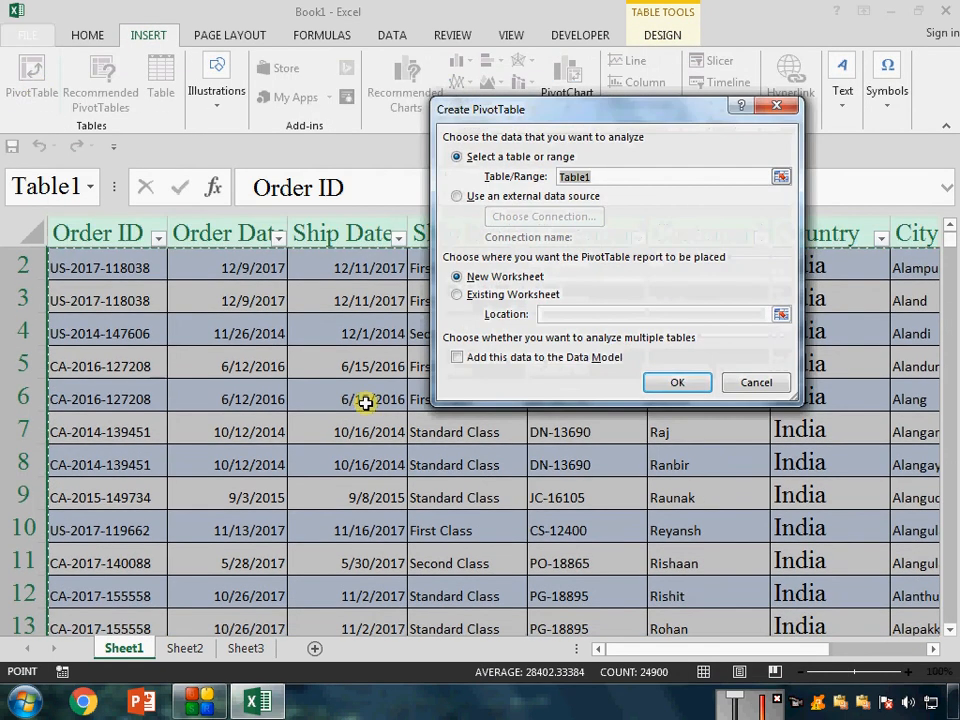
left_click(700, 376)
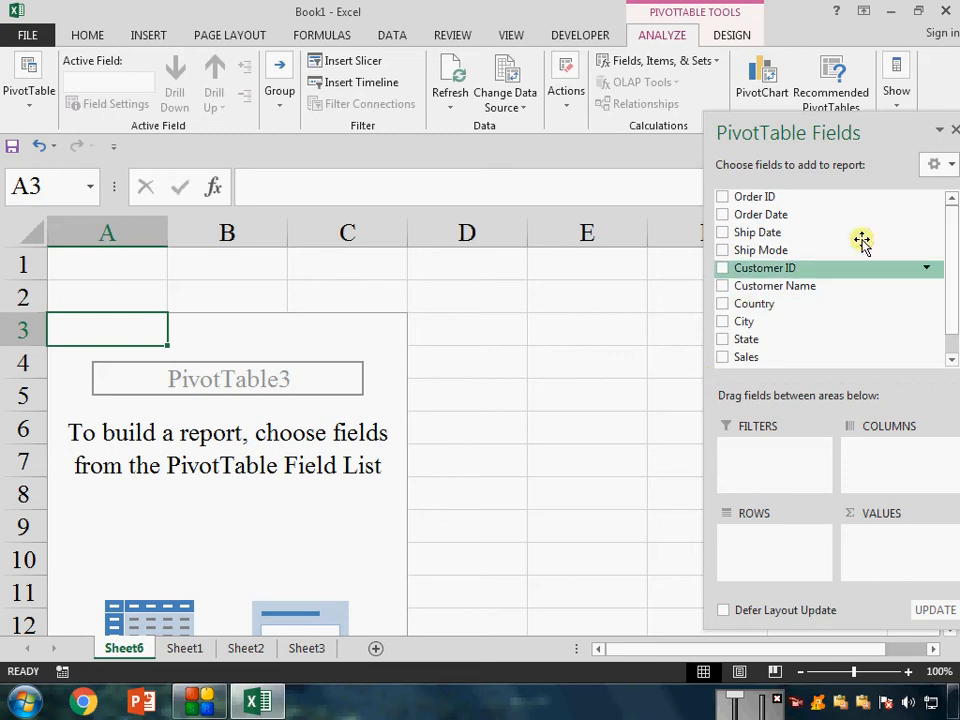
left_click_drag(835, 290, 767, 514)
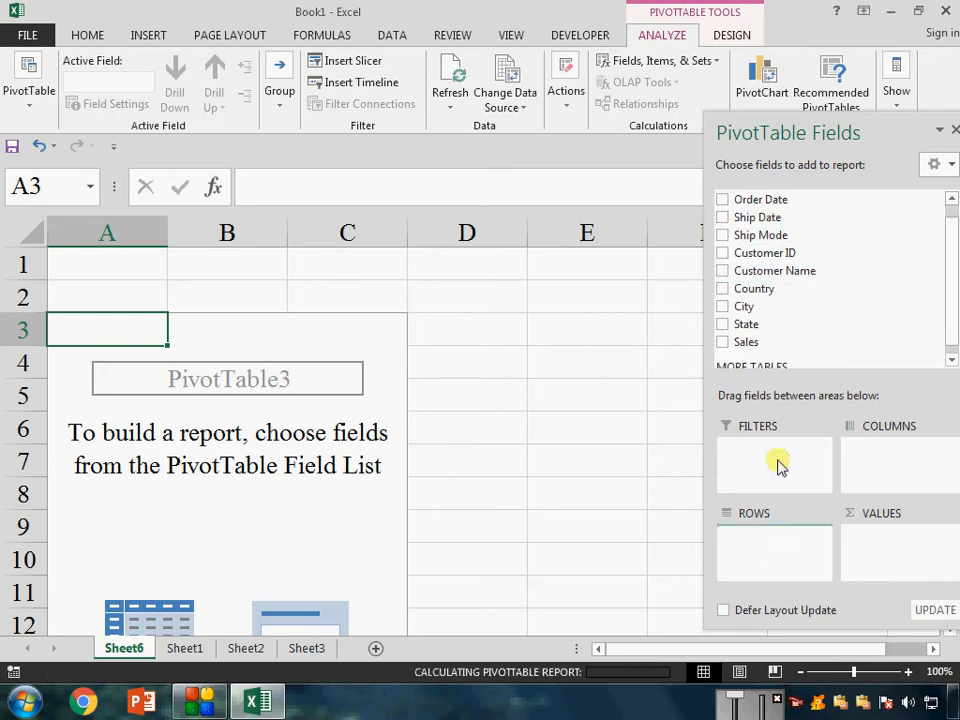
left_click_drag(782, 279, 880, 540)
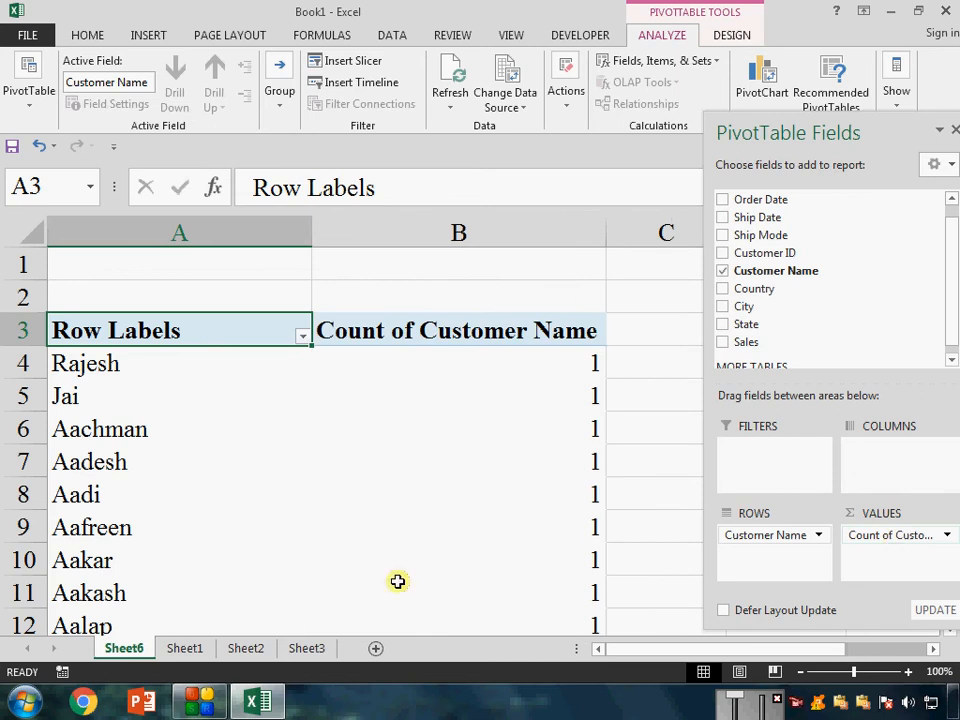
Examine the last rows and the grand total of the new PivotTable
key("ctrl+Down")
key("Down")
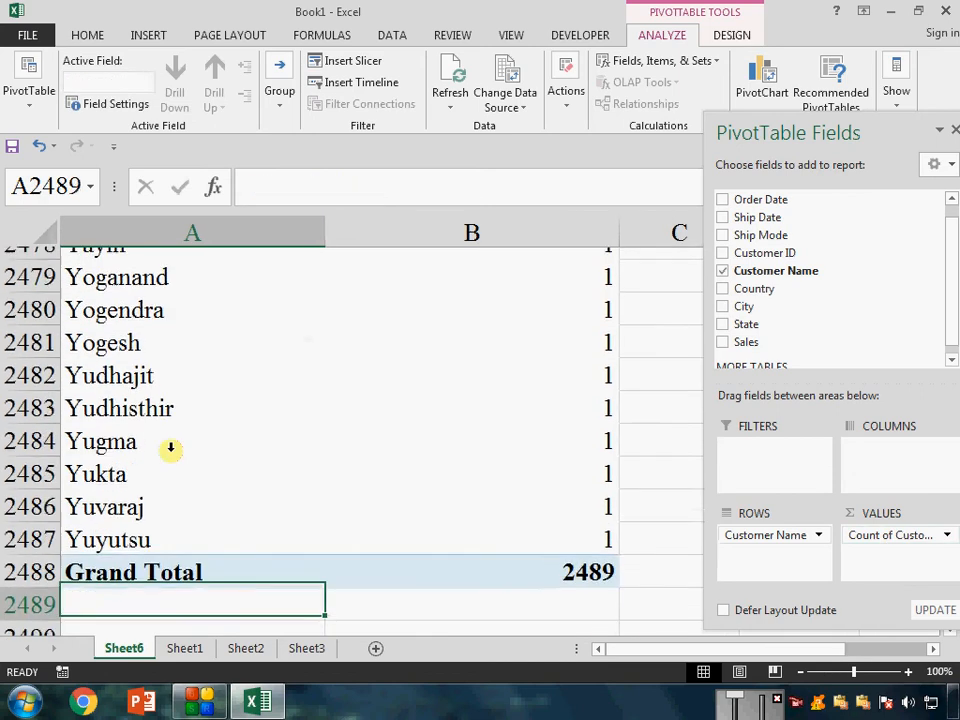
key("Up")
key("Up")
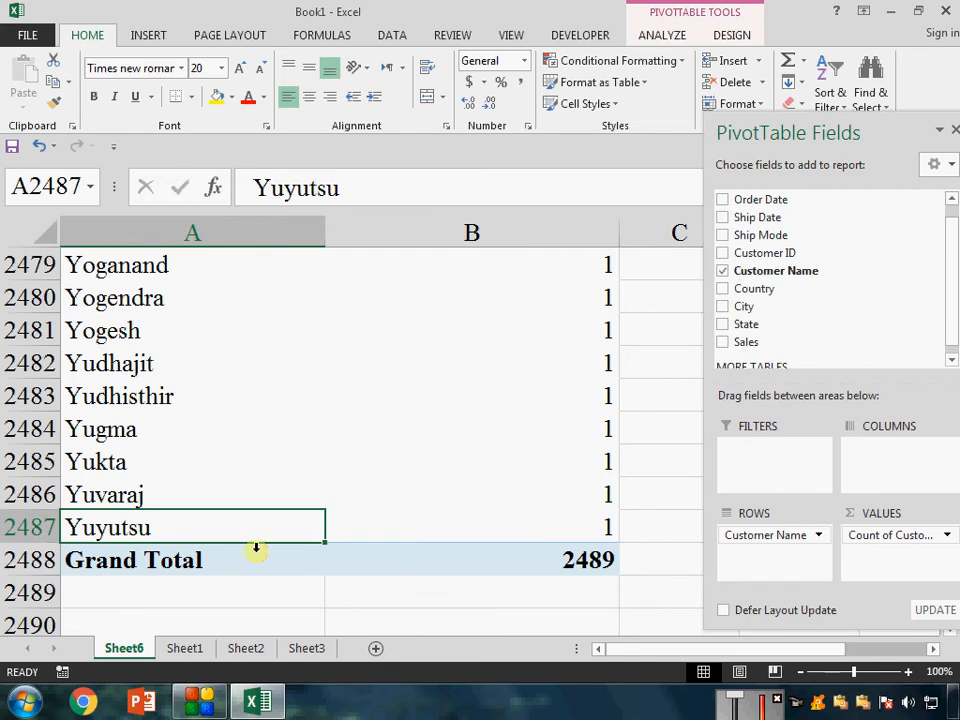
mouse_move(450, 568)
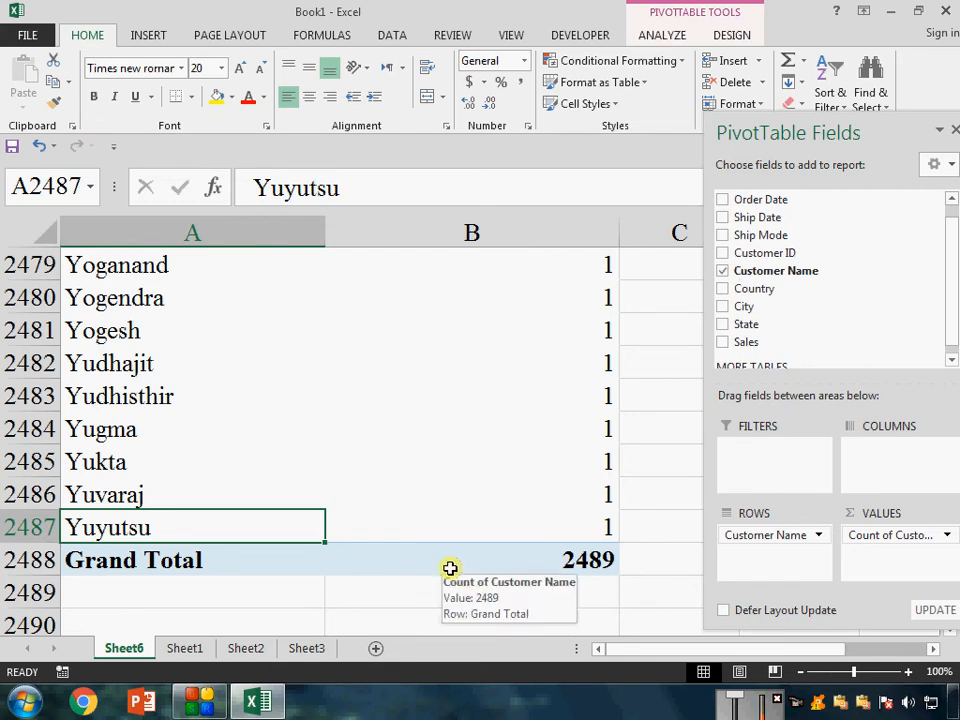
Check the Customer Name row labels from the last one up to the first, and the grand total cell
key("ctrl+shift+Up")
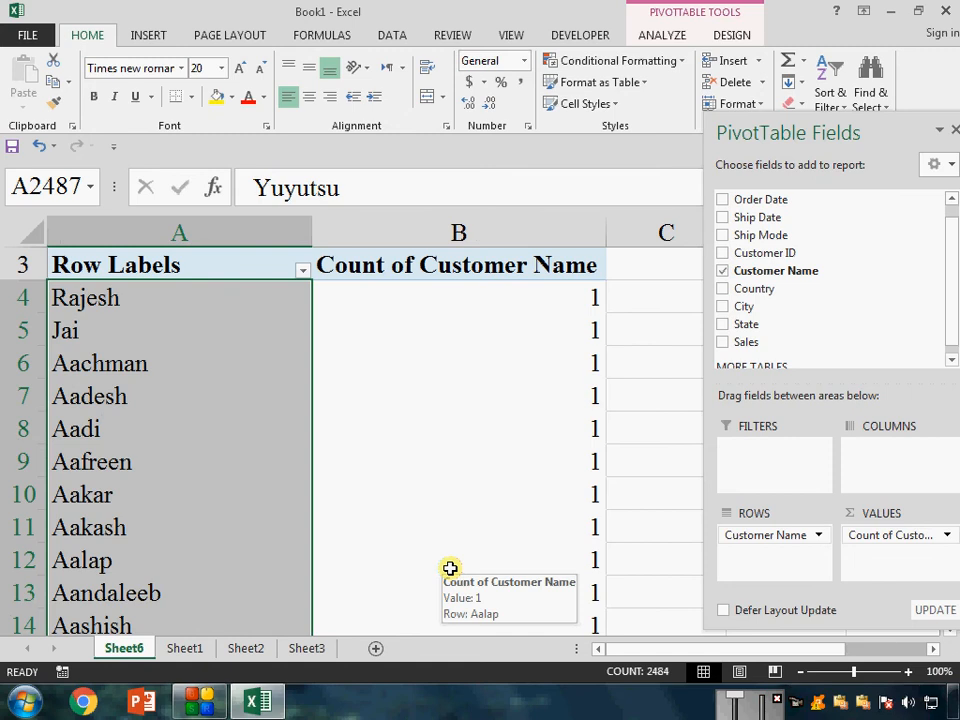
key("Right")
key("Right")
key("Left")
key("Down")
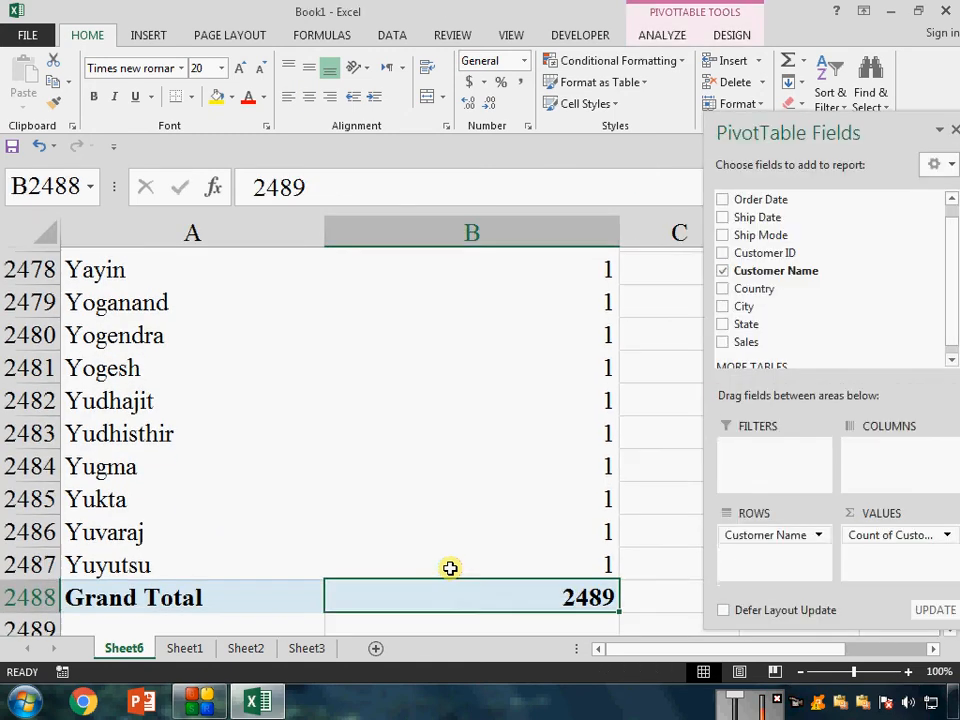
key("Up")
key("Left")
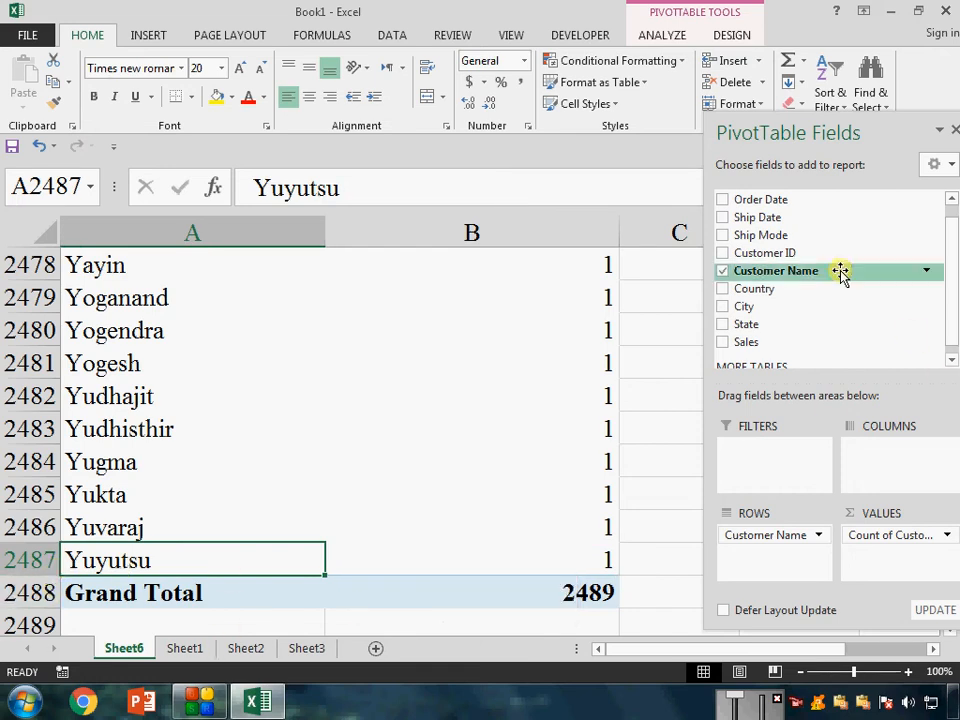
Replace Customer Name in the PivotTable with Country in the rows and the count of Country in the values
left_click(723, 272)
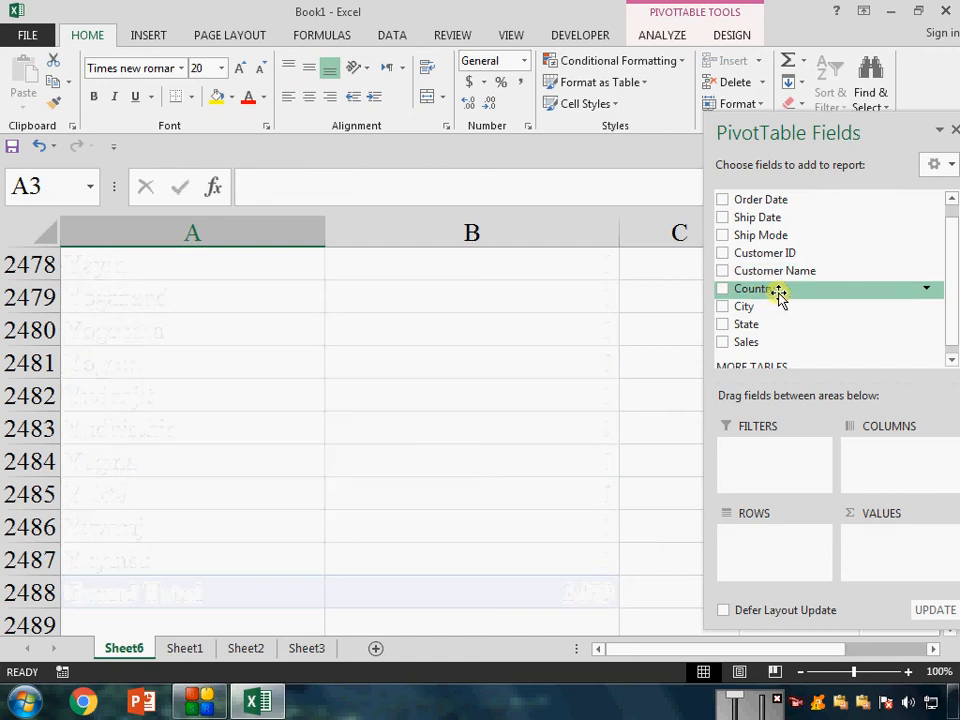
left_click_drag(784, 290, 745, 558)
left_click_drag(754, 280, 878, 548)
scroll(878, 548, "up", 11)
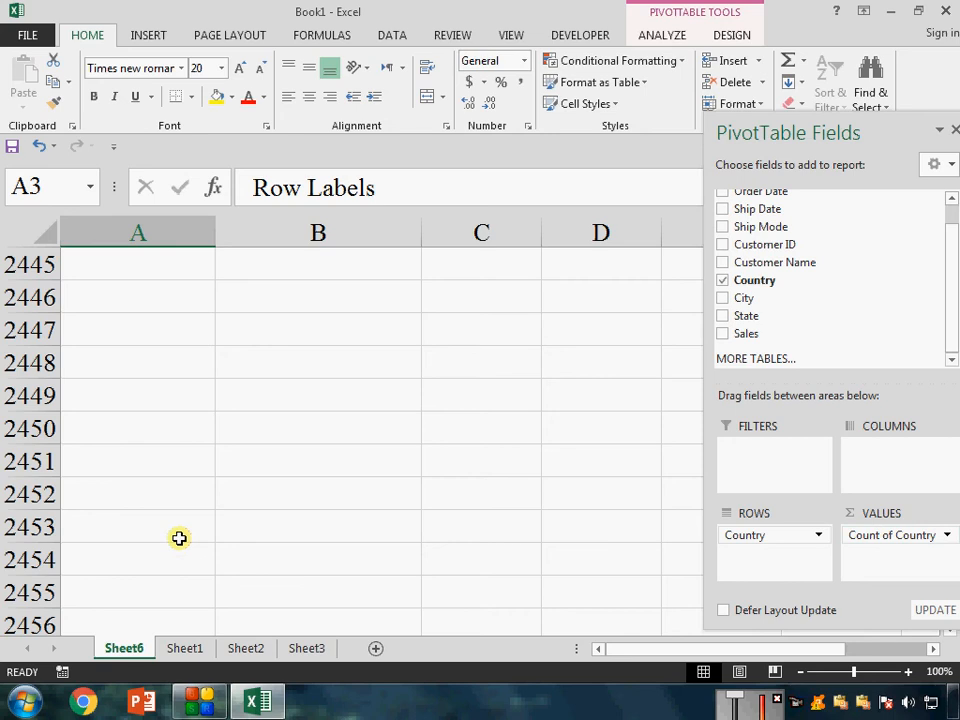
key("ctrl+Home")
key("Down")
key("Down")
key("Down")
key("Right")
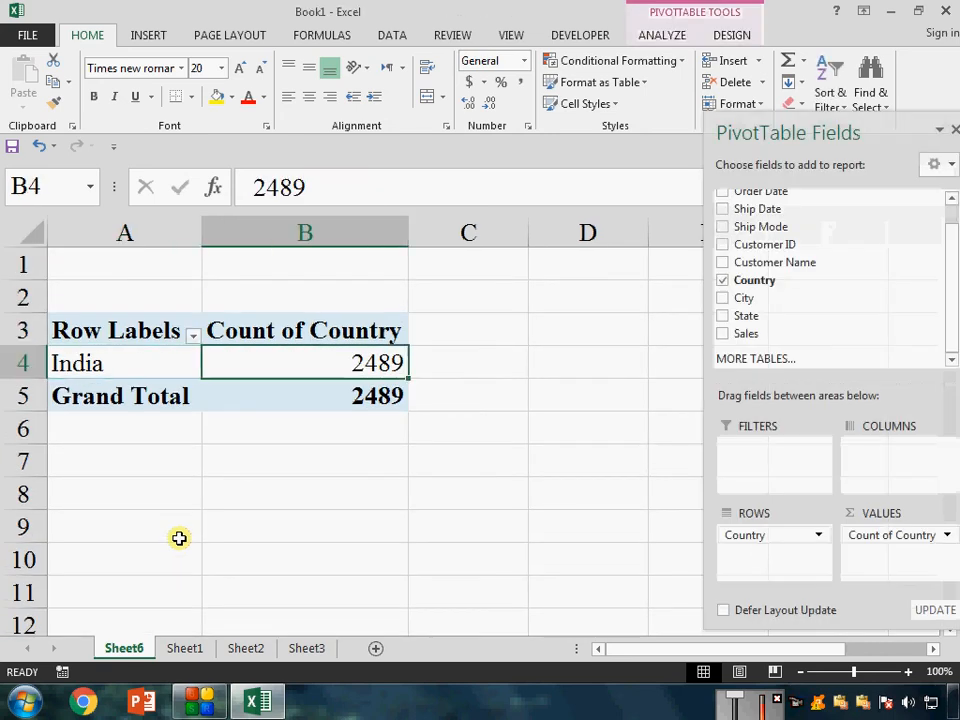
Start a new record in Sheet1 directly below the last table row by entering an Order ID in A2491
left_click(195, 650)
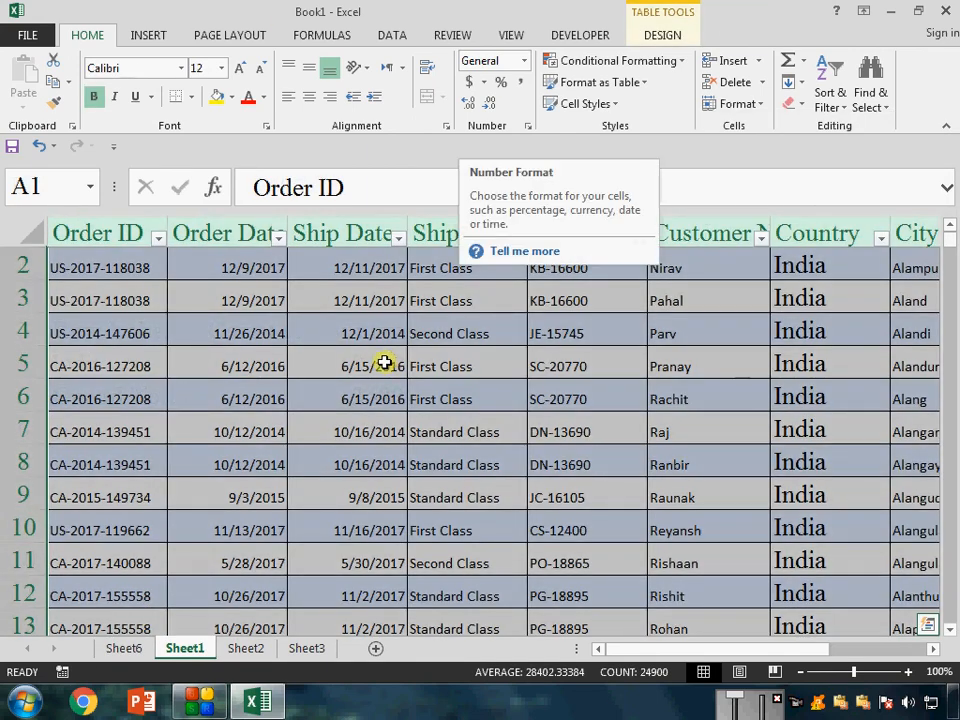
key("ctrl+Home")
key("ctrl+Down")
key("Down")
key("Down")
key("Up")
key("Up")
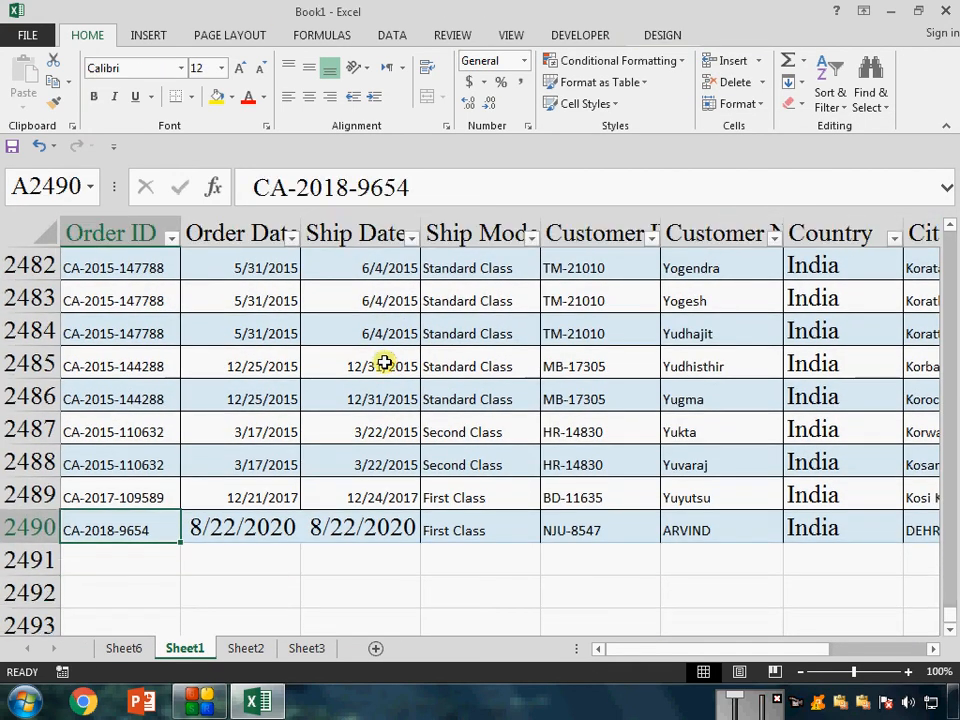
key("Down")
type("CATY")
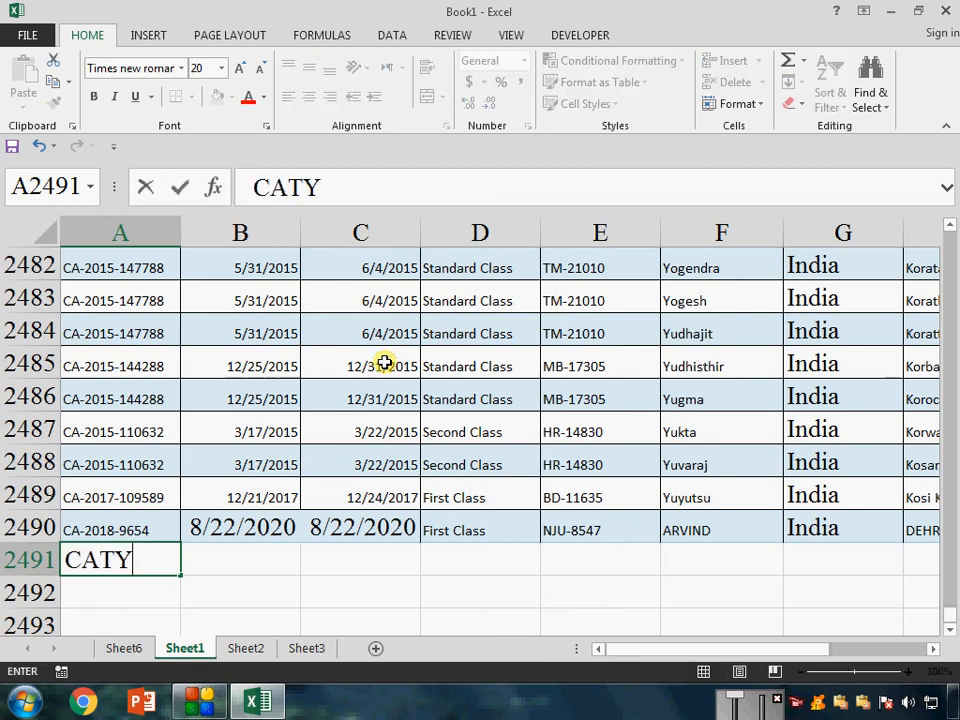
key("BackSpace")
key("BackSpace")
type("-2020-6+35")
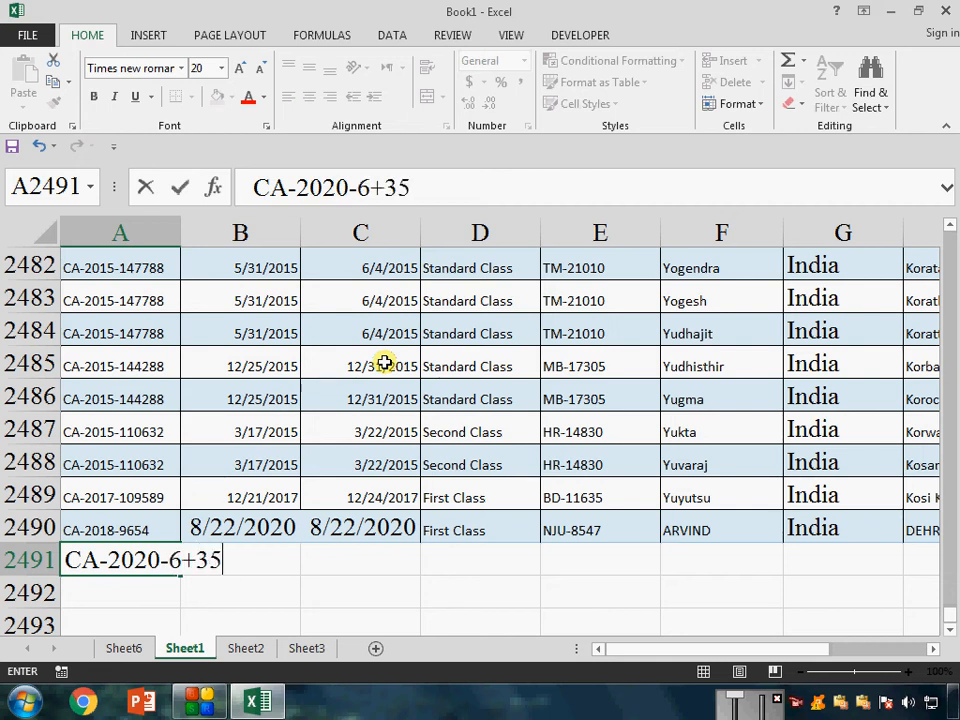
key("Tab")
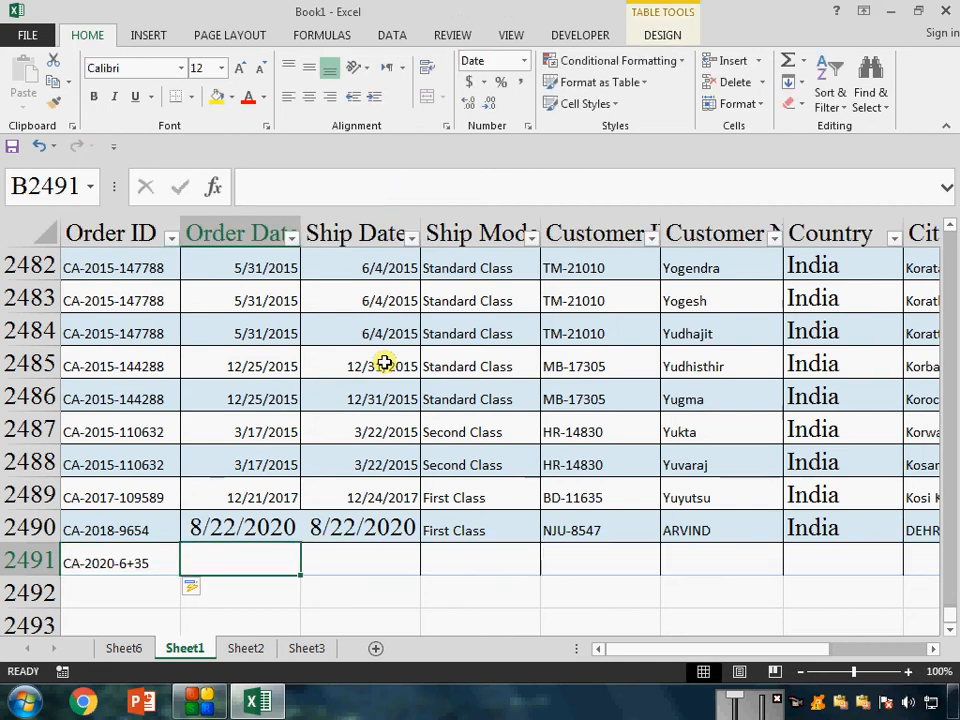
Correct the Order ID in A2491 by replacing its last three characters with 5
key("Left")
key("F2")
key("BackSpace")
key("BackSpace")
key("BackSpace")
type("5")
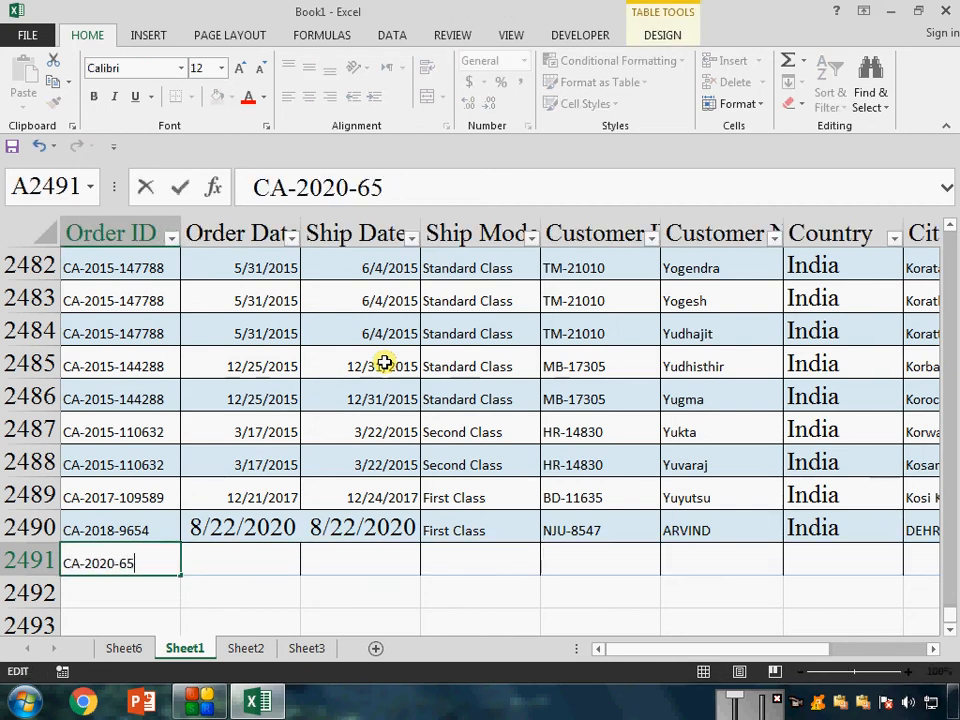
key("Tab")
Enter the current date, 8/22/2020, as both Order Date and Ship Date in row 2491
key("Down")
key("Down")
key("Up")
key("Up")
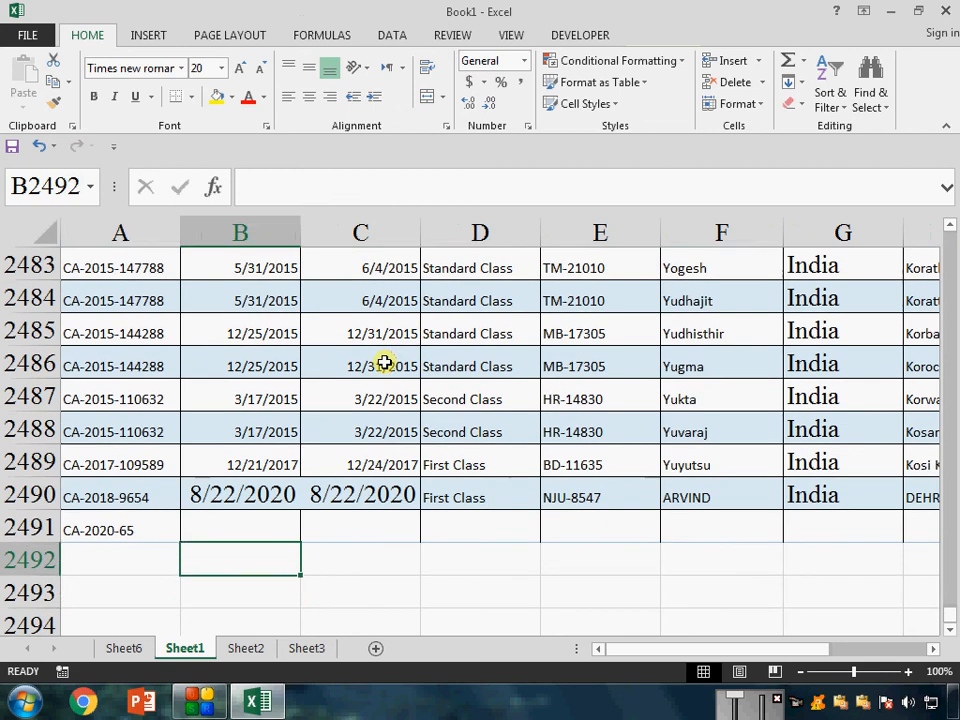
key("ctrl+semicolon")
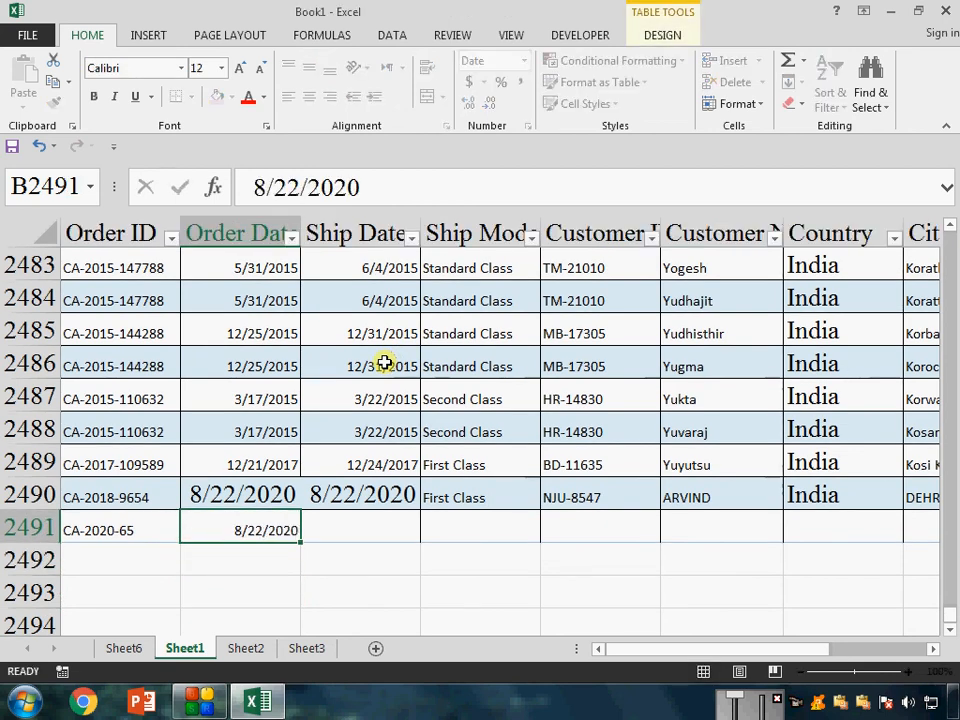
key("Tab")
key("ctrl+semicolon")
key("Tab")
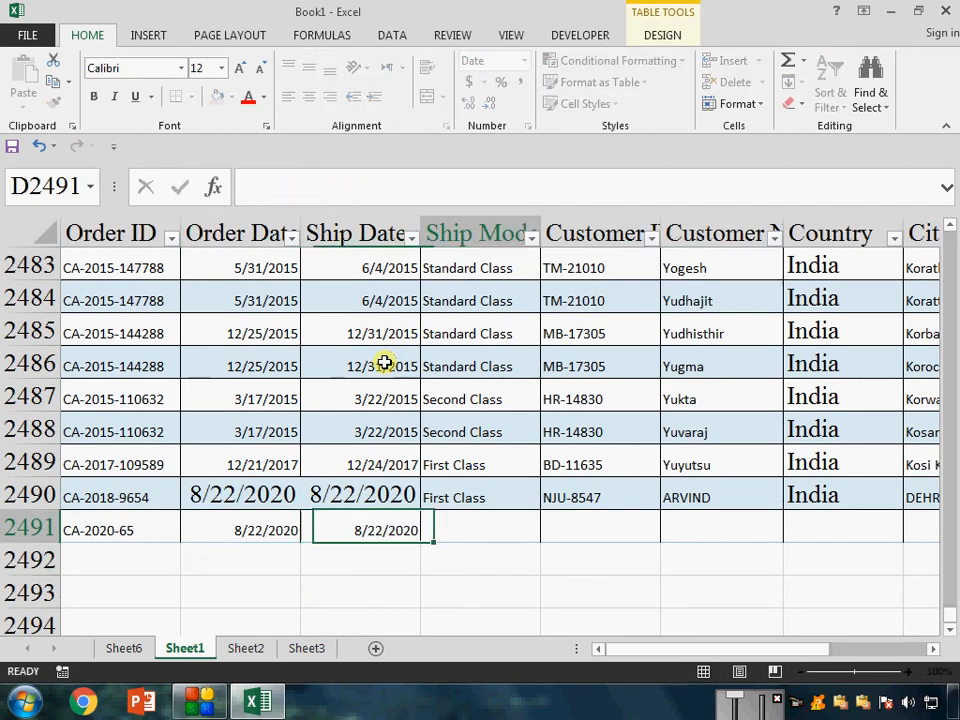
Set the Ship Mode in row 2491 to Second Class
type("SECOI")
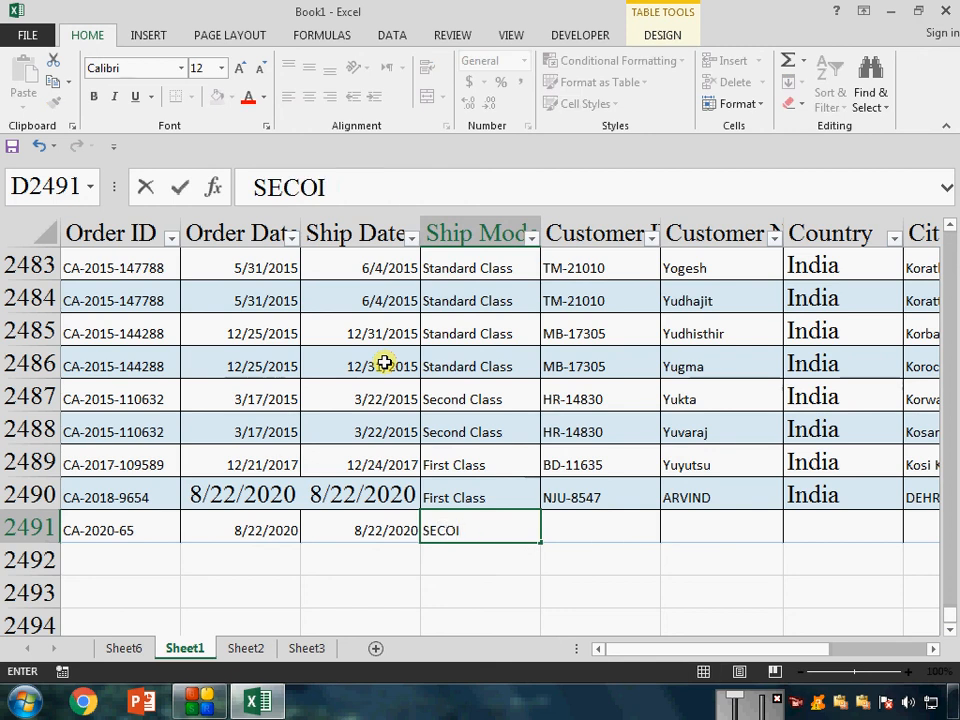
key("BackSpace")
type("ND")
key("Tab")
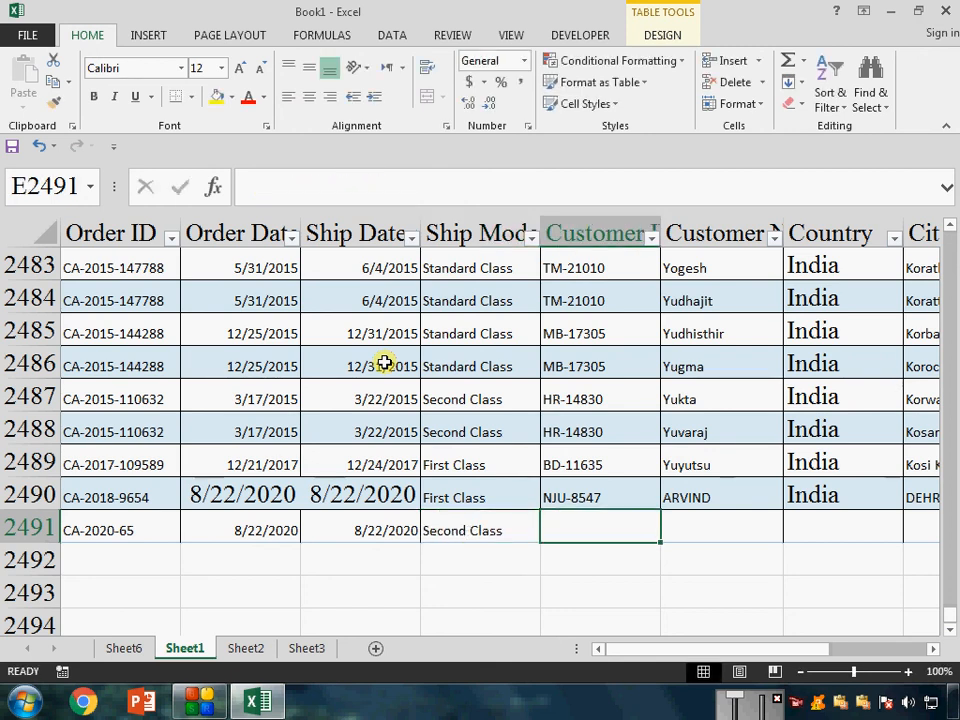
Copy the Customer ID from row 2490 into row 2491 and replace its last three digits
key("Up")
key("ctrl+c")
key("Down")
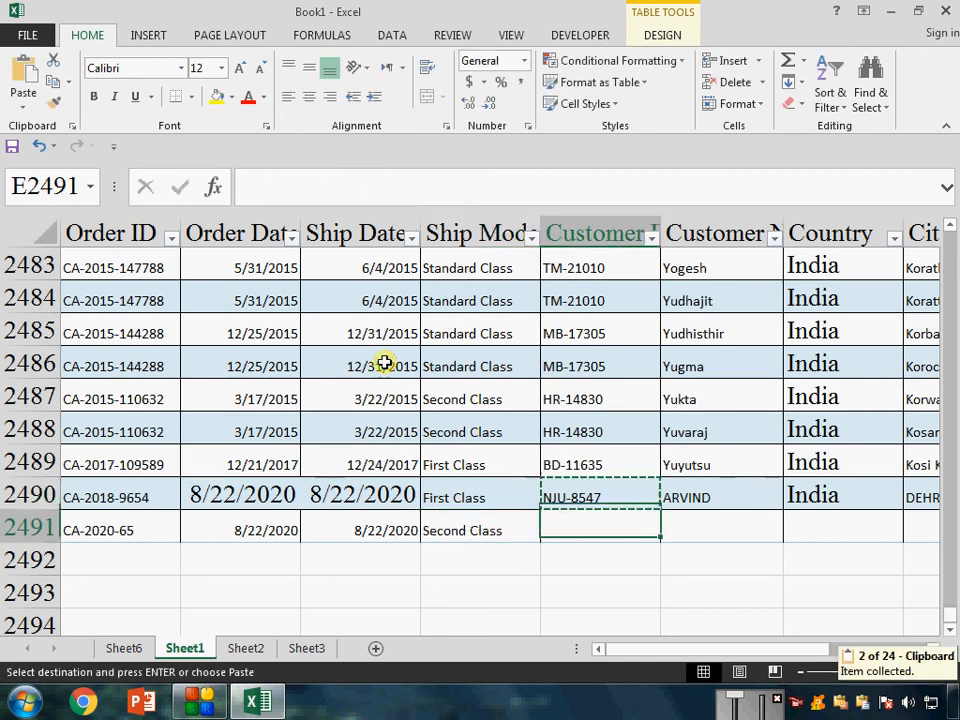
key("ctrl+v")
key("F2")
key("shift+Left")
key("shift+Left")
key("shift+Left")
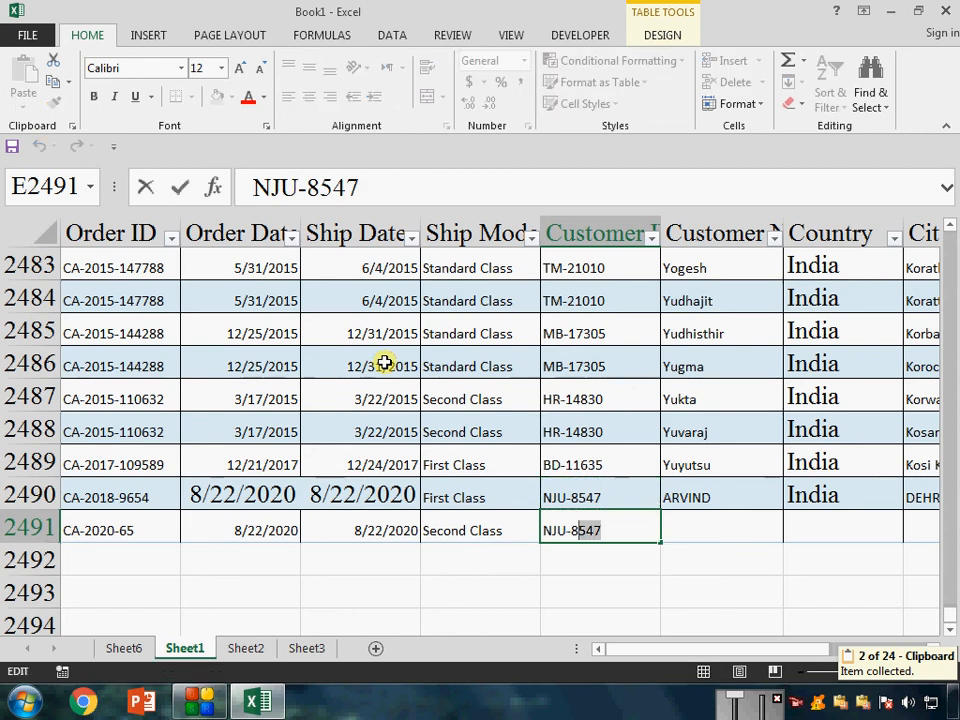
type("748")
key("Return")
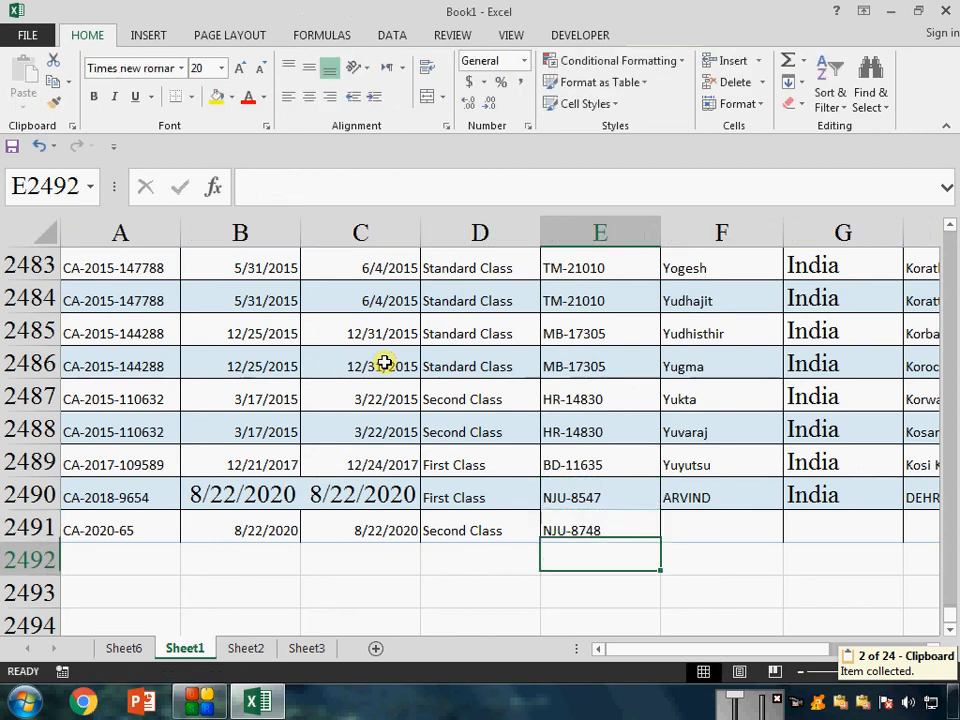
Enter the new customer's full name in the Customer Name column of row 2491
key("Up")
key("Right")
type("Neha ")
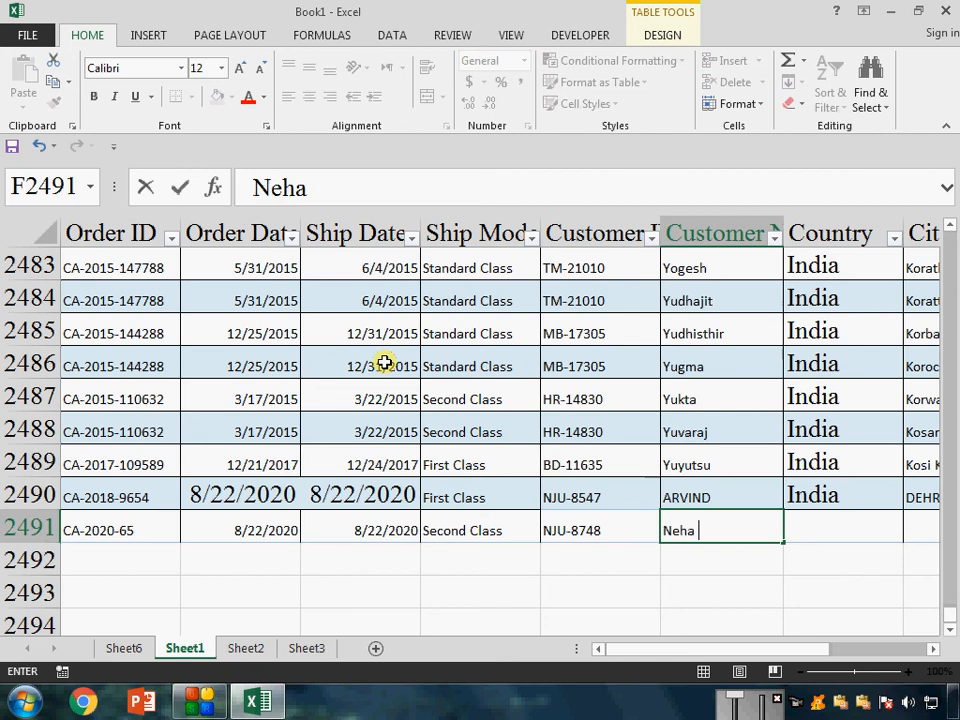
type("sharma")
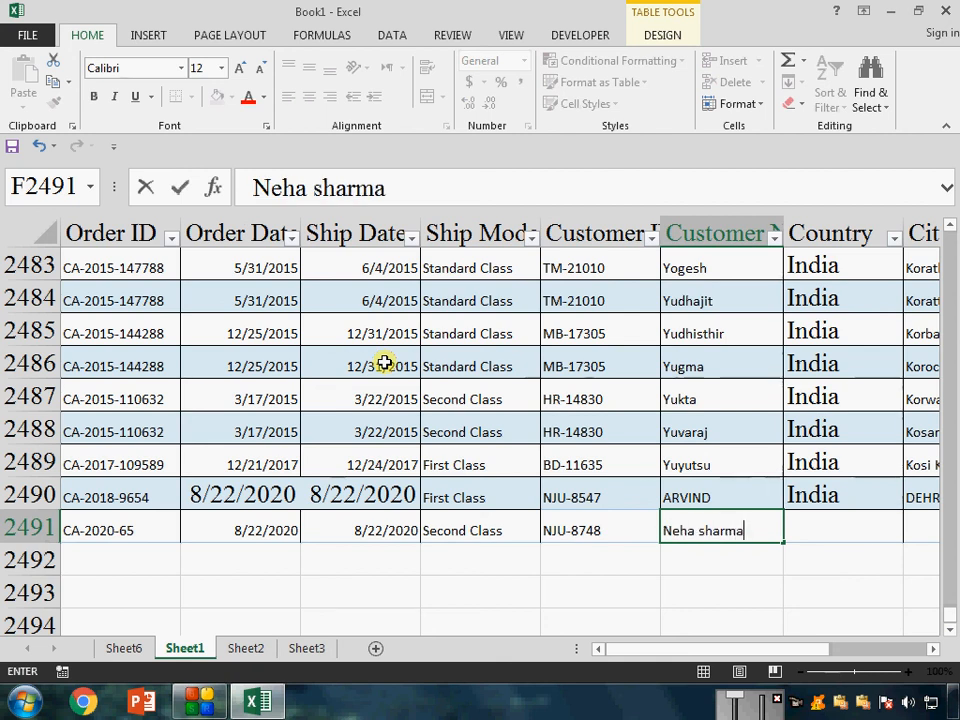
key("Return")
key("Up")
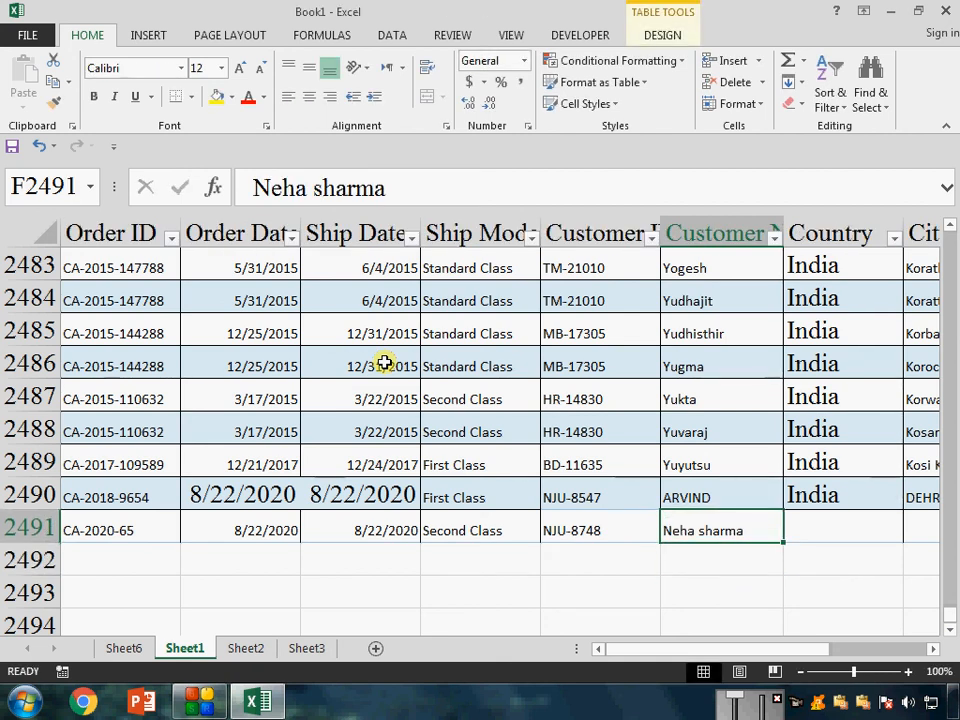
Search Sheet1 for other occurrences of the new customer's first name
key("ctrl+f")
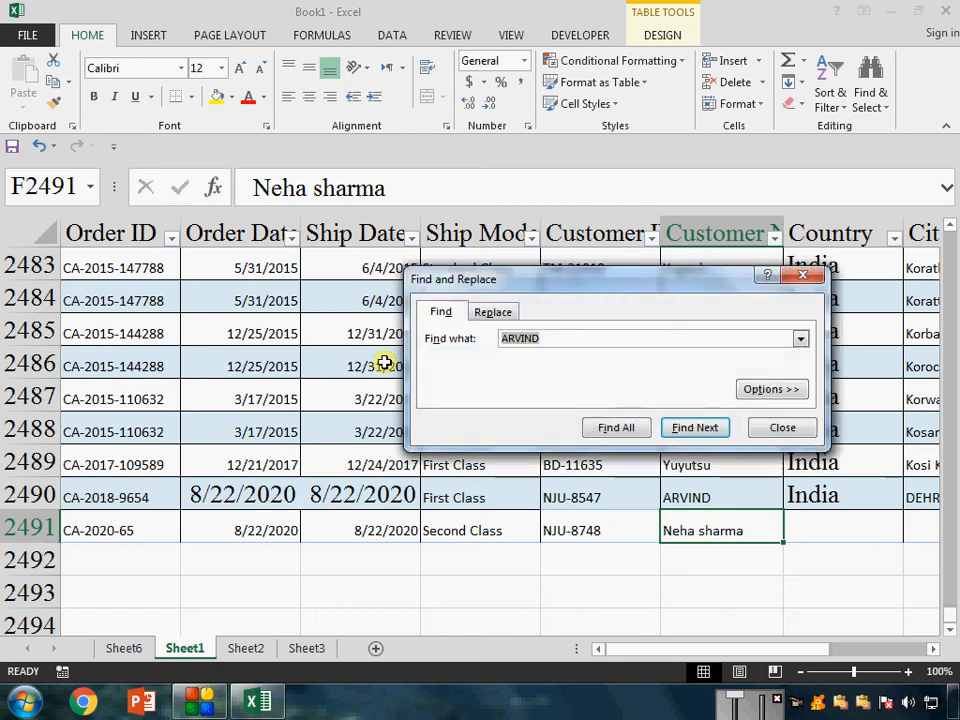
type("neha s")
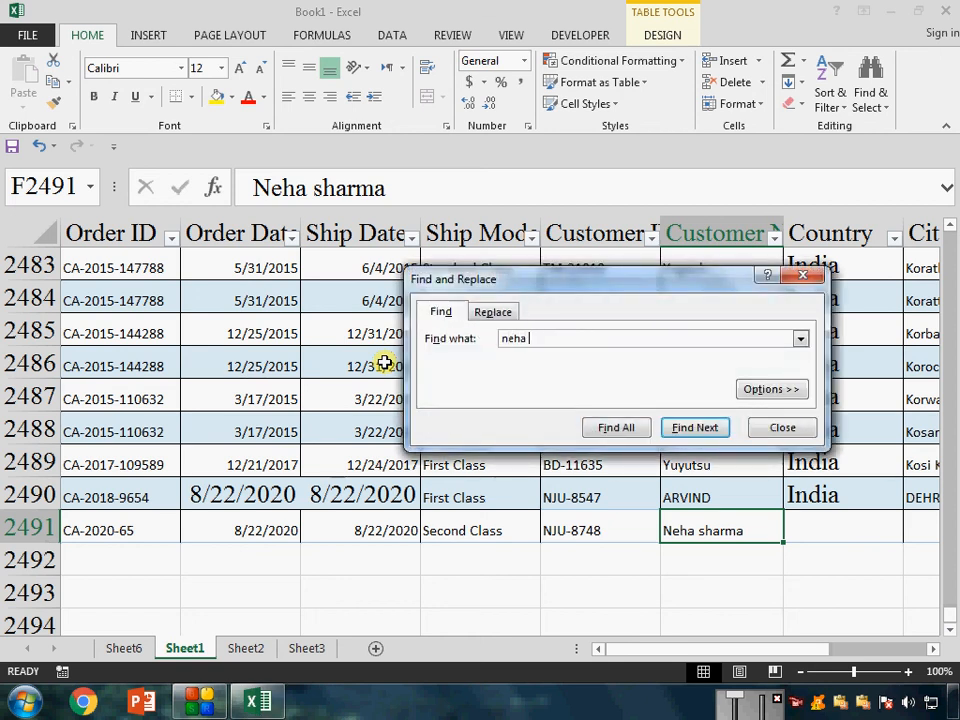
type("har")
type("ma")
key("BackSpace")
key("BackSpace")
key("BackSpace")
key("BackSpace")
key("BackSpace")
key("BackSpace")
key("Return")
key("Return")
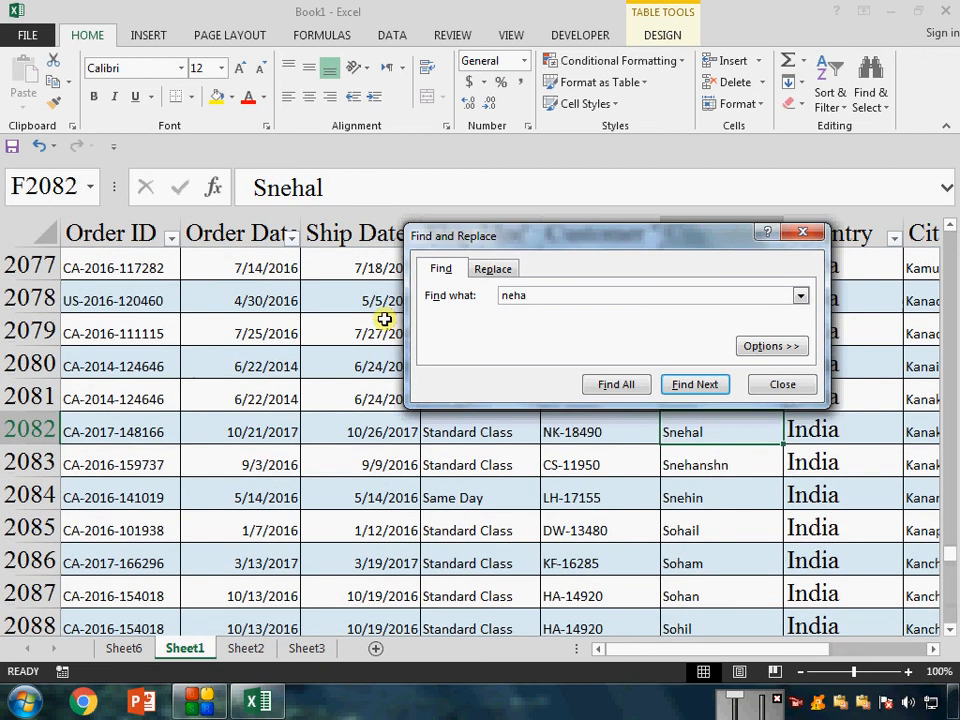
key("Return")
key("Escape")
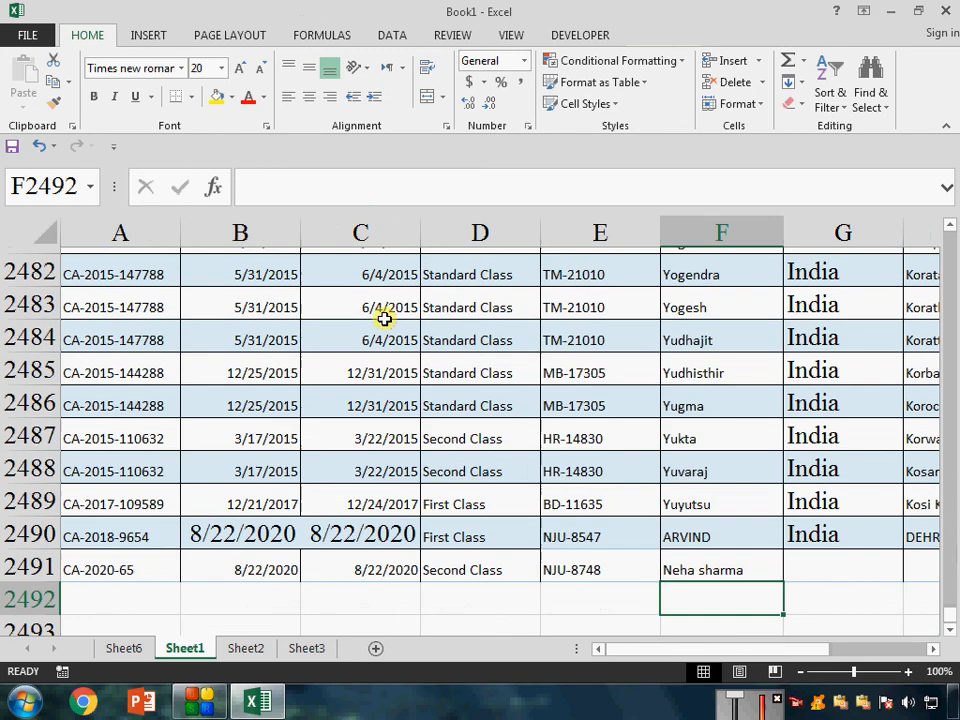
Enter aus as the Country in row 2491
key("Up")
key("Right")
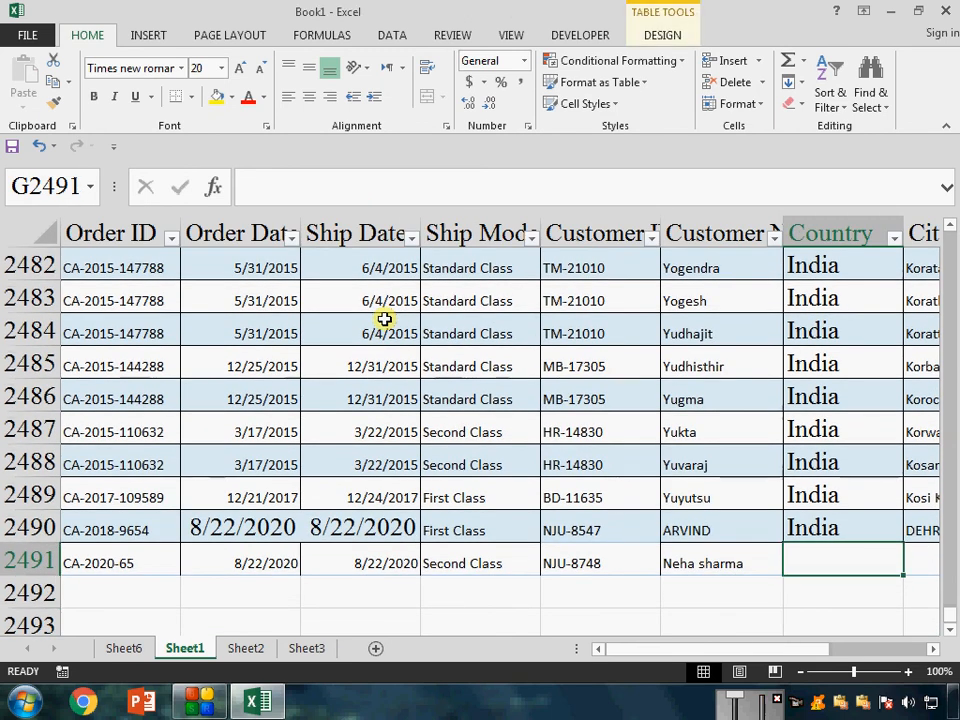
type("aus")
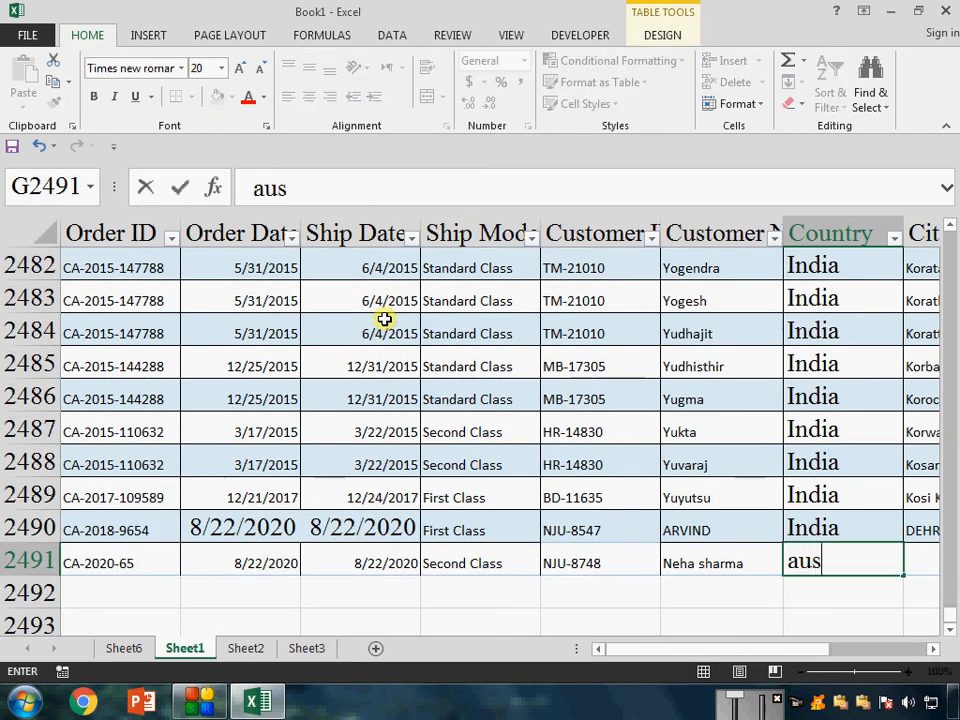
key("Right")
Enter melbournce as the City in row 2491
key("Right")
key("Left")
key("Up")
key("Down")
key("Right")
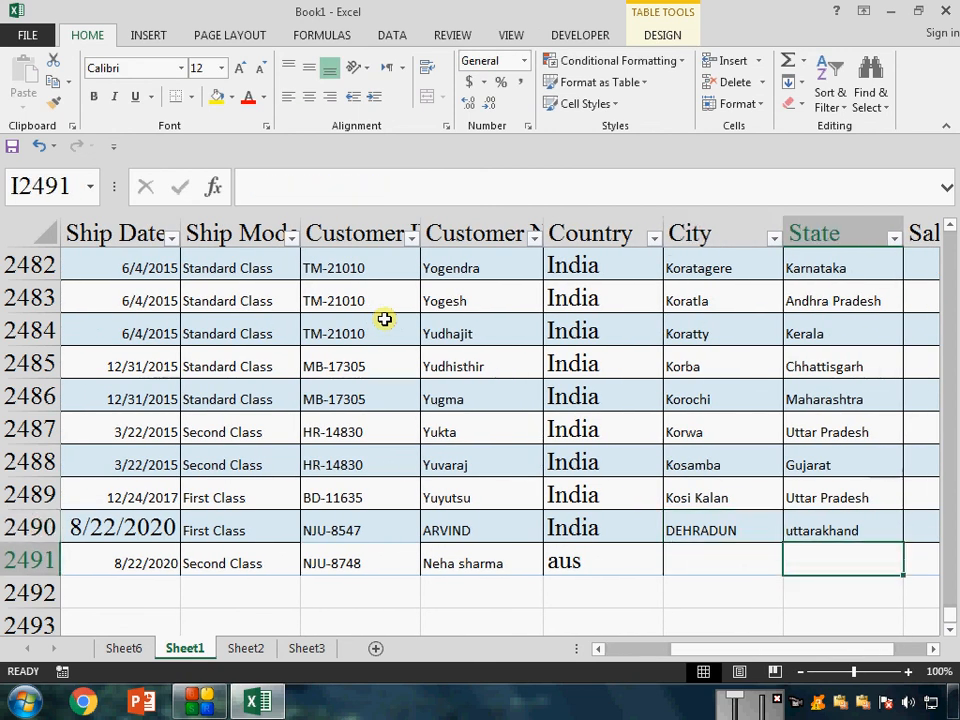
key("Right")
key("Left")
key("Left")
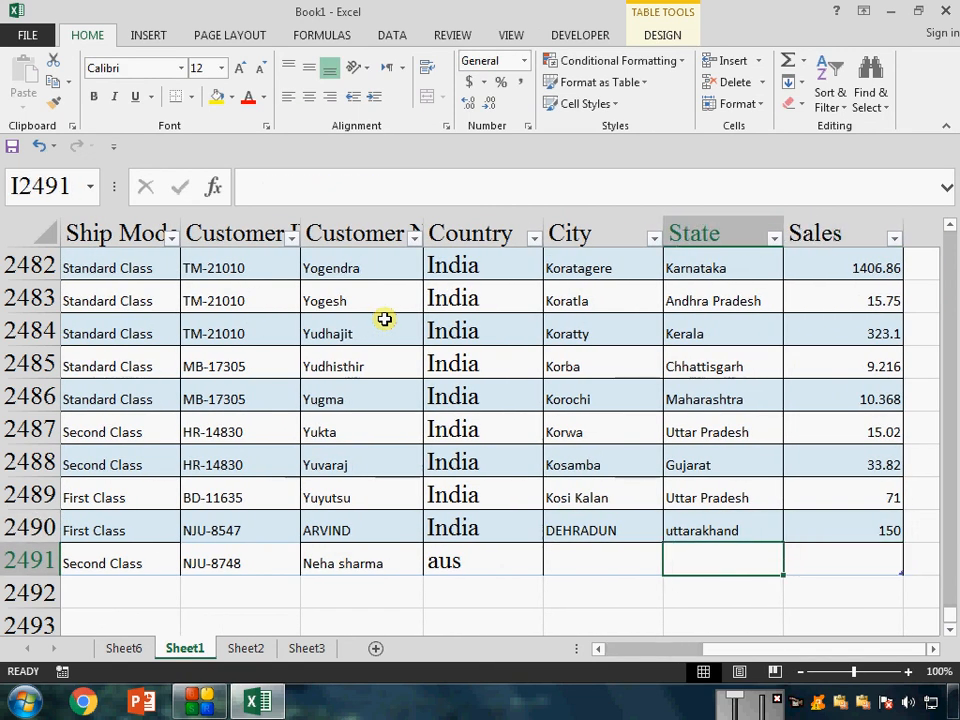
type("meb")
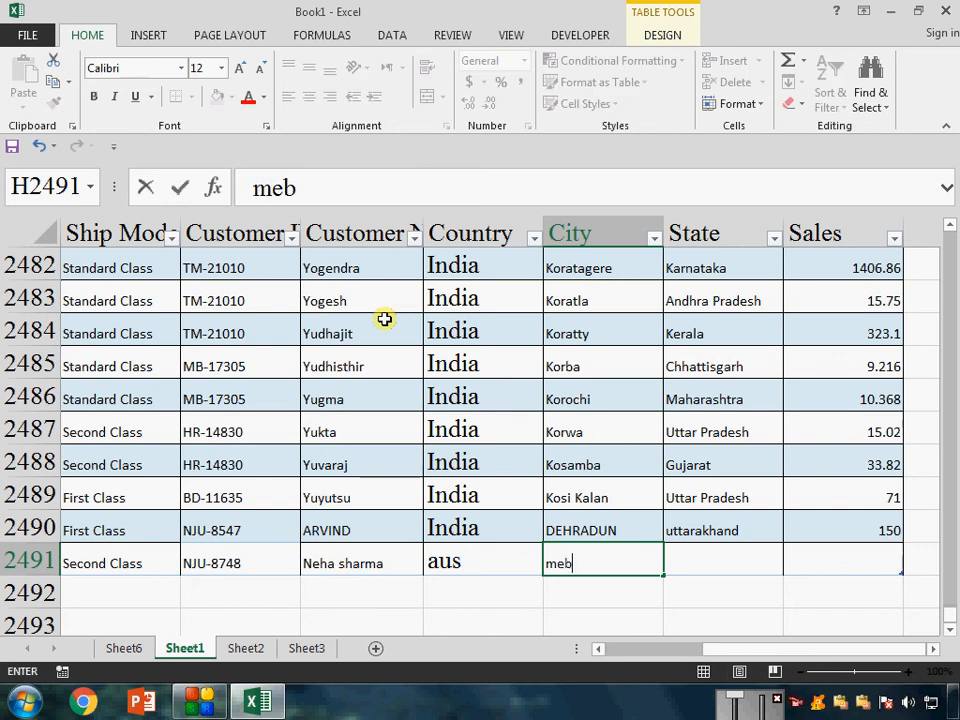
key("BackSpace")
type("lbournce")
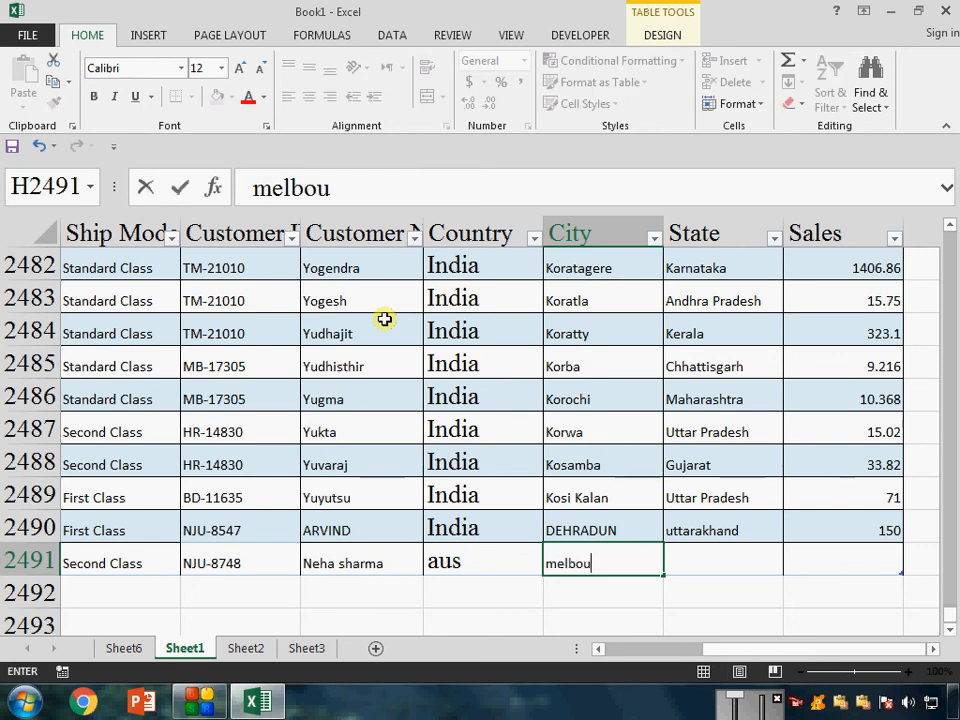
key("Tab")
key("Left")
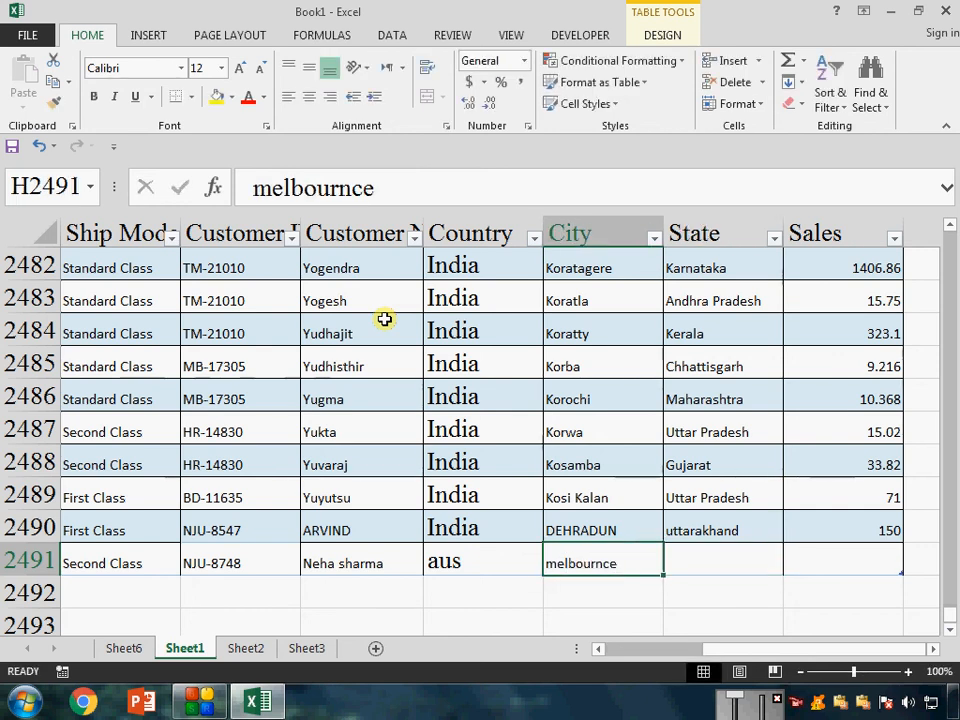
key("BackSpace")
key("Escape")
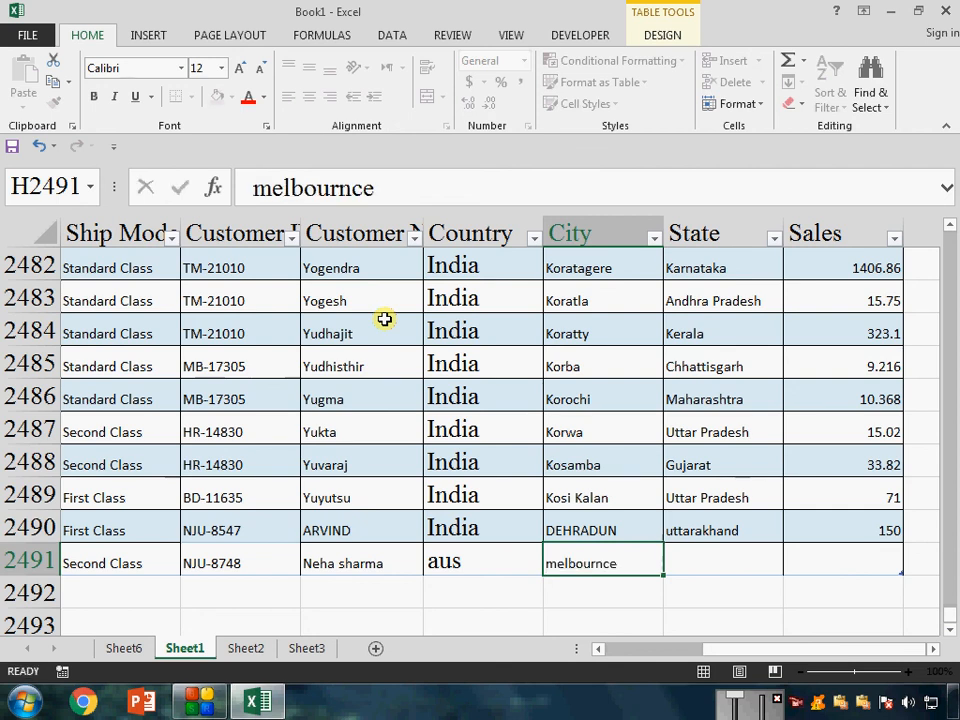
Correct the City entry in row 2491 to melbourne
key("F2")
key("BackSpace")
key("BackSpace")
type("e")
key("ctrl+Return")
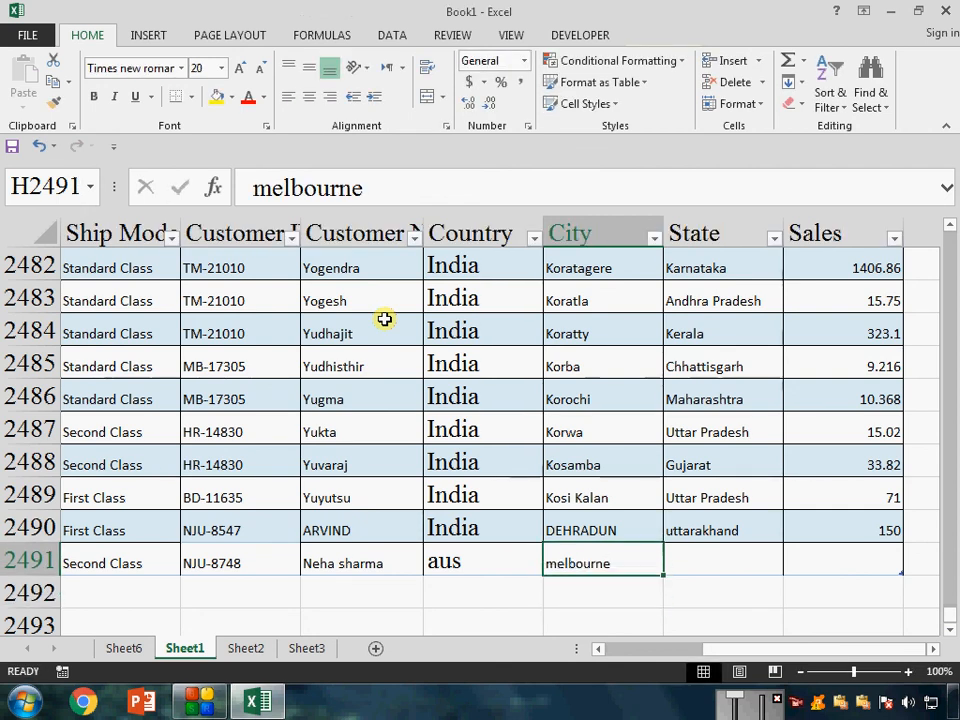
Copy the City value in row 2491 into the State column of the same row
key("ctrl+c")
key("Right")
key("ctrl+v")
key("Right")
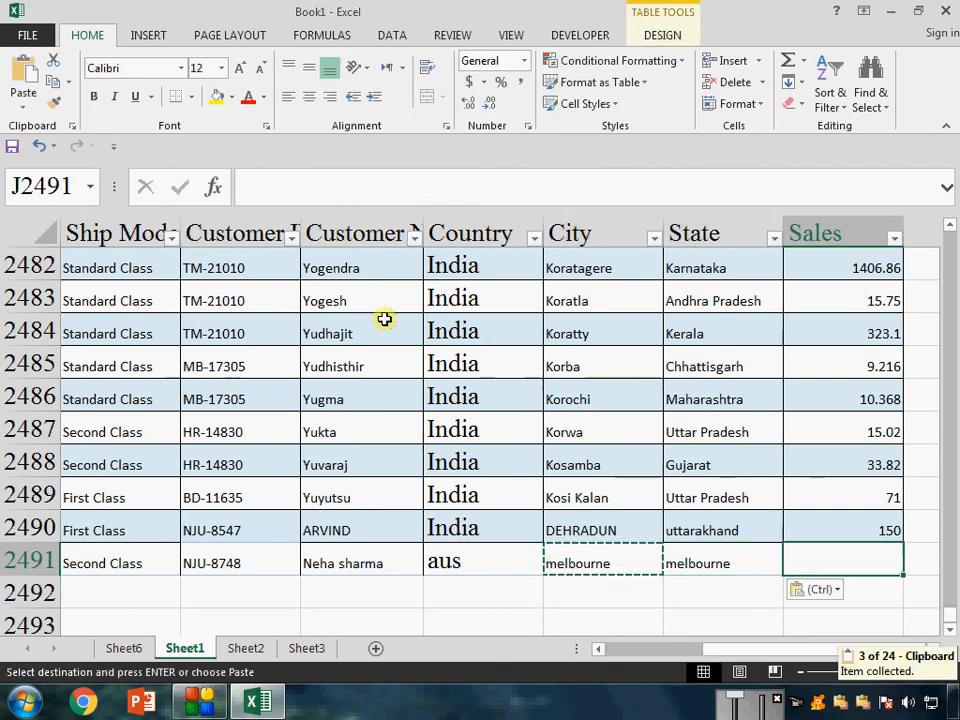
Enter 2500 as the Sales amount in row 2491
key("Left")
key("Left")
key("Right")
key("Right")
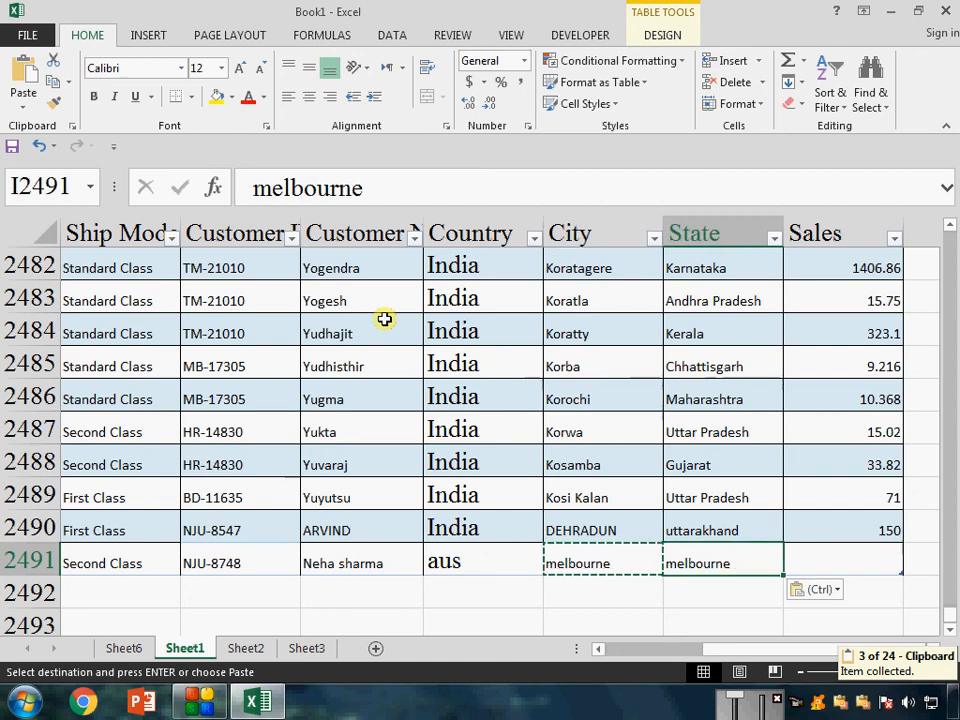
type("2500")
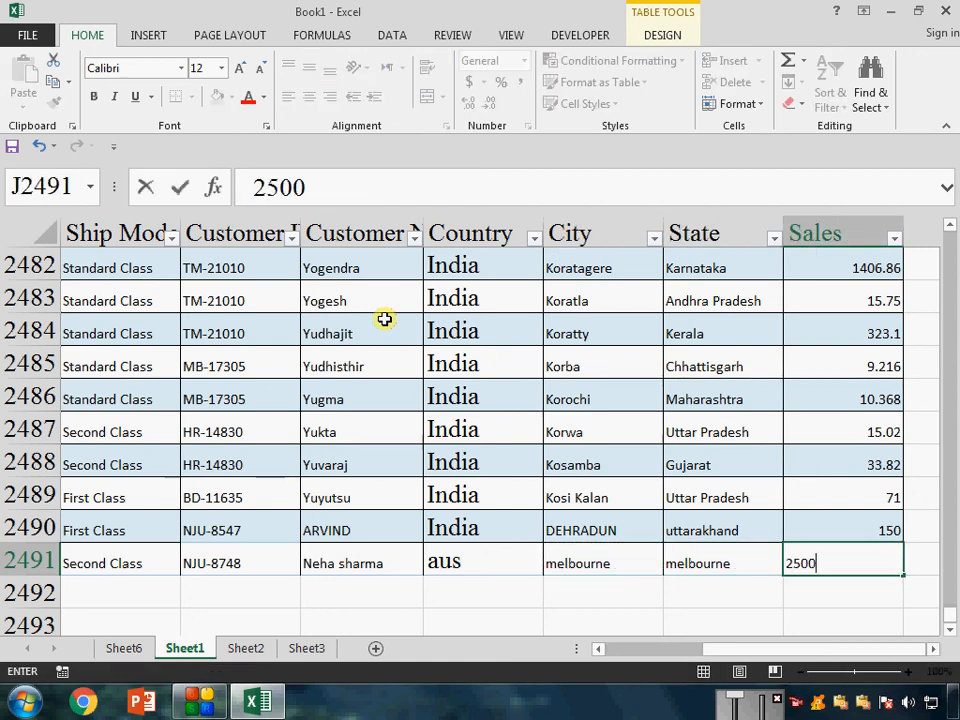
key("Return")
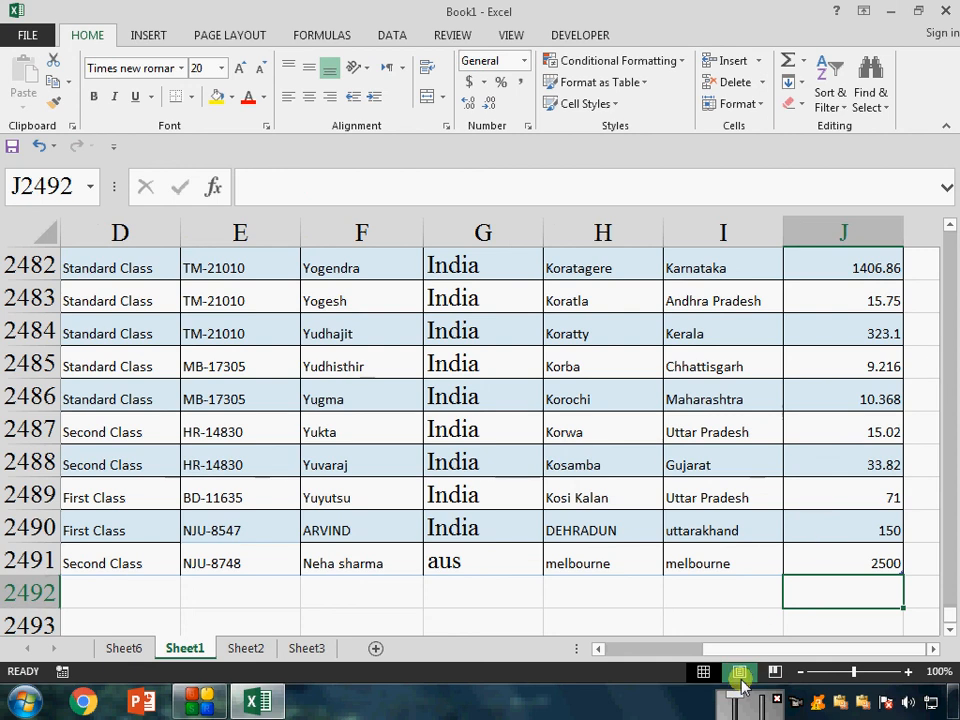
Refresh the PivotTable on Sheet6 to include the newly added record
left_click_drag(729, 647, 590, 652)
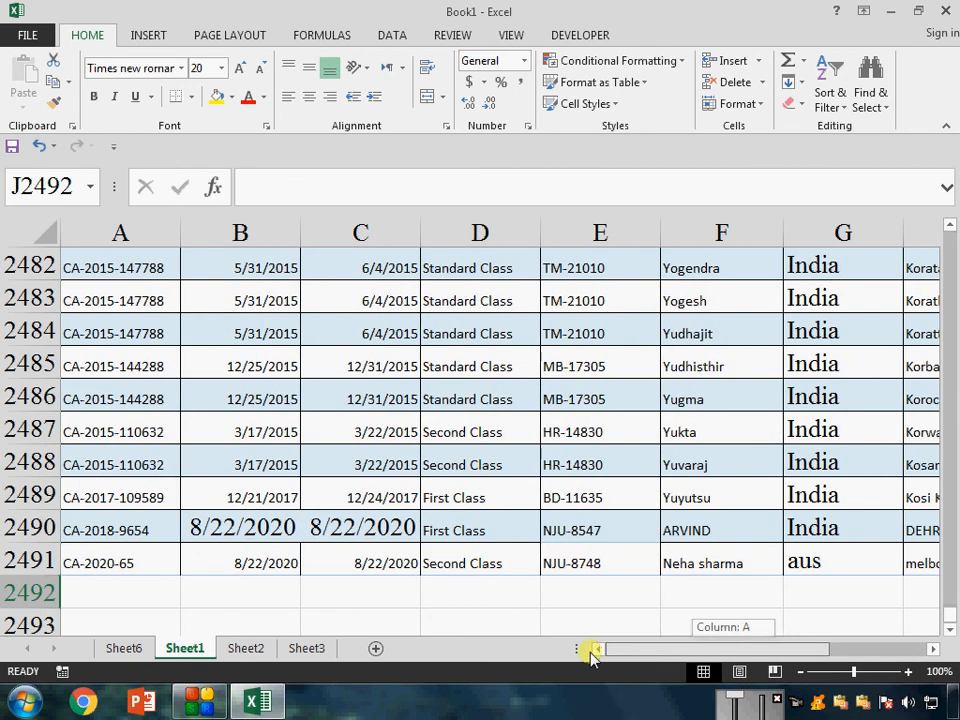
left_click(130, 650)
right_click(299, 362)
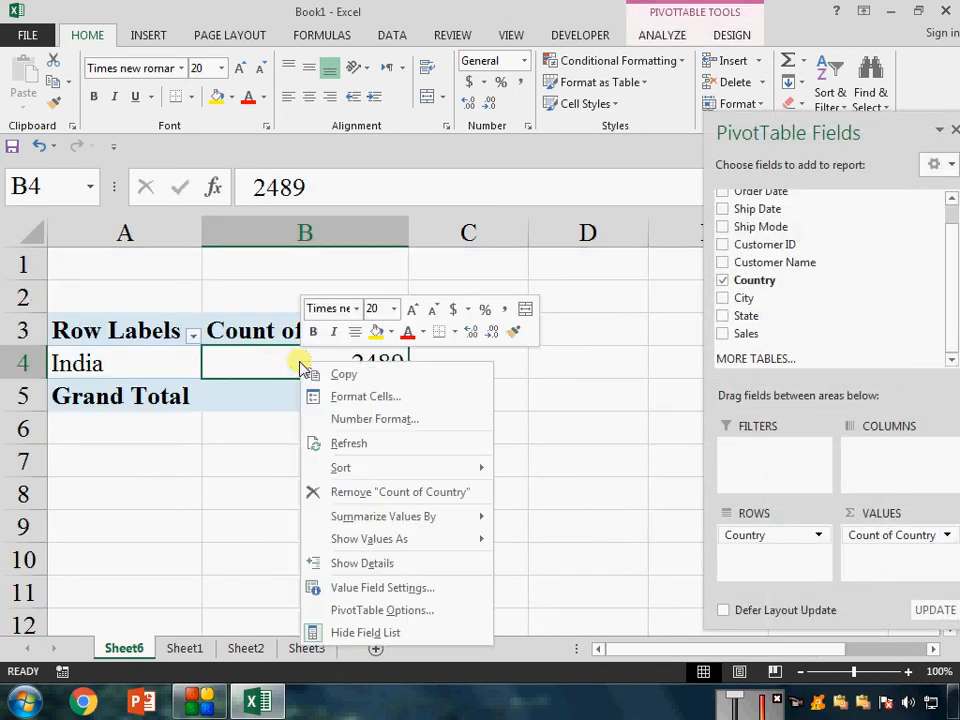
left_click(349, 443)
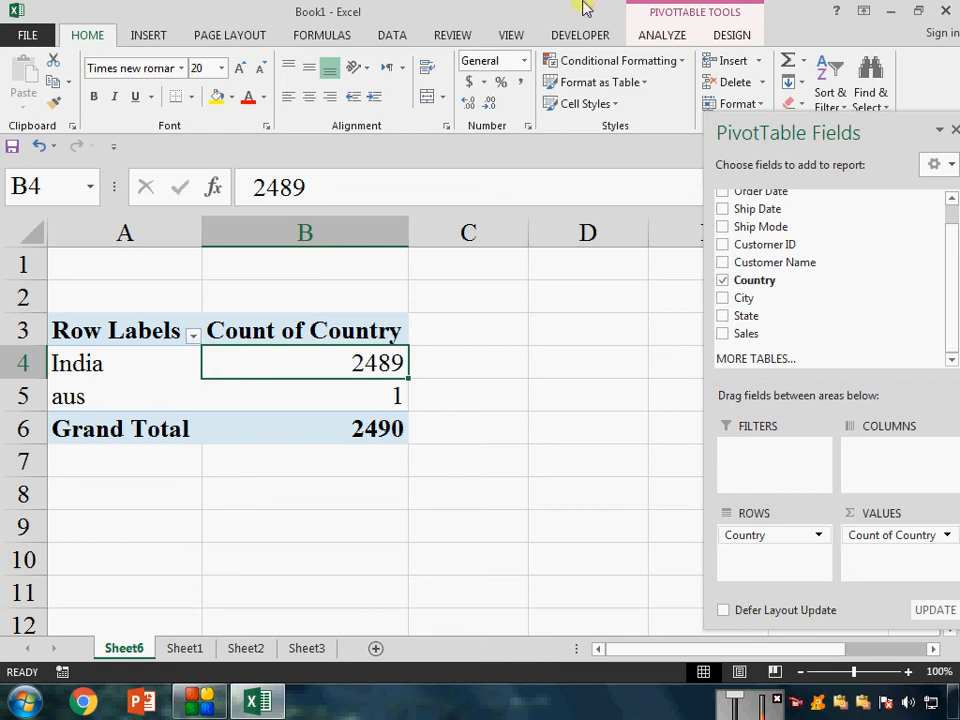
Check which table or range the PivotTable uses as its data source, without changing it
left_click(660, 36)
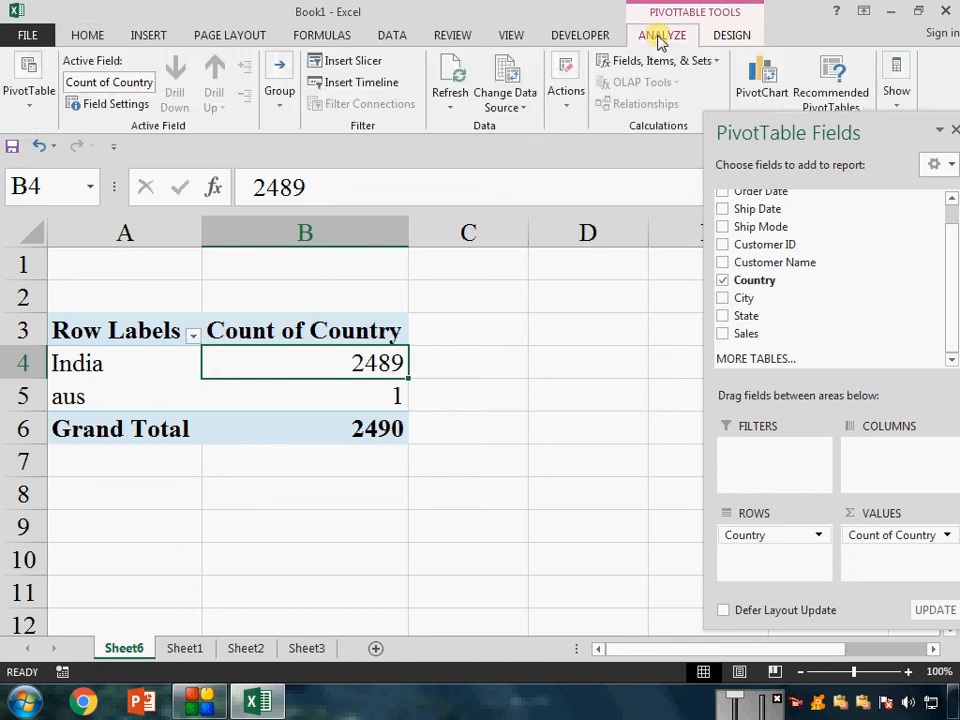
left_click(516, 100)
left_click(534, 124)
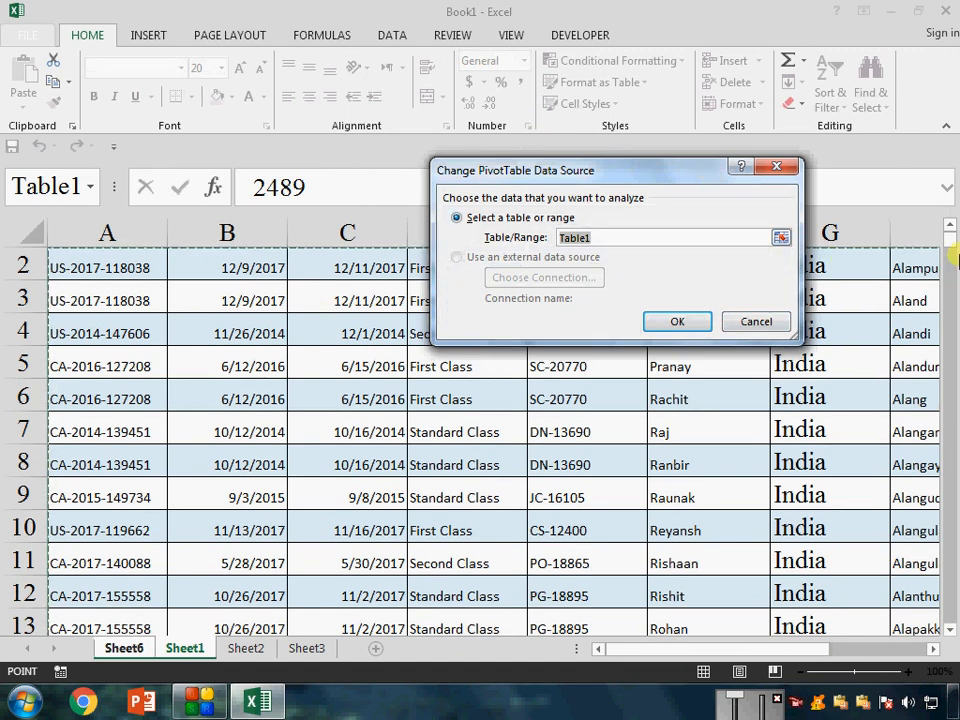
left_click(786, 171)
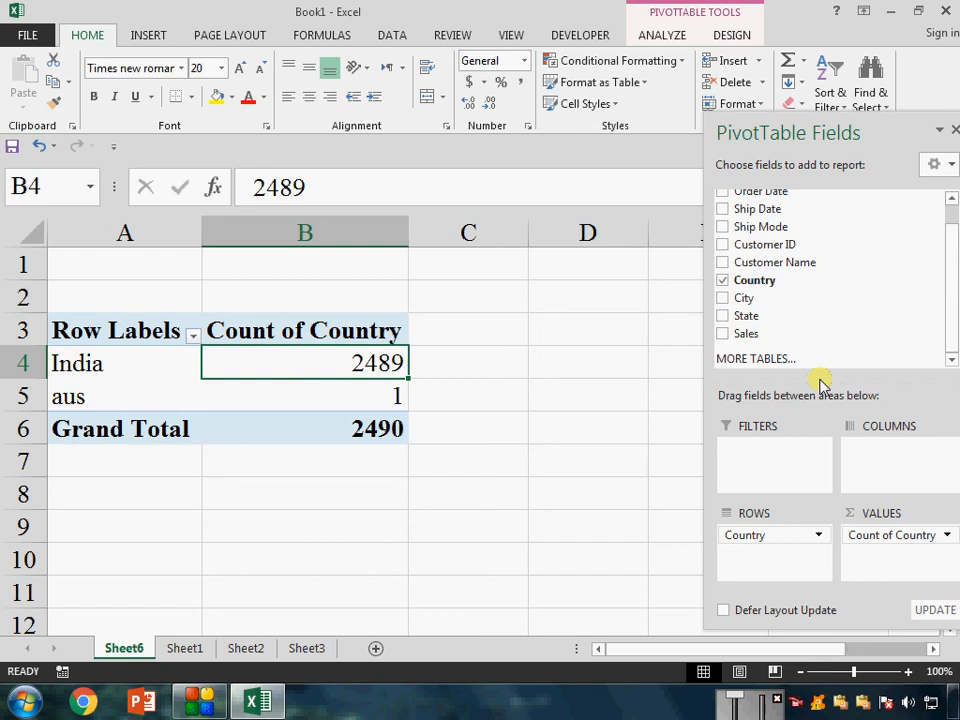
View the source data on Sheet1, then return to Sheet6 and refresh the PivotTable again
left_click(188, 649)
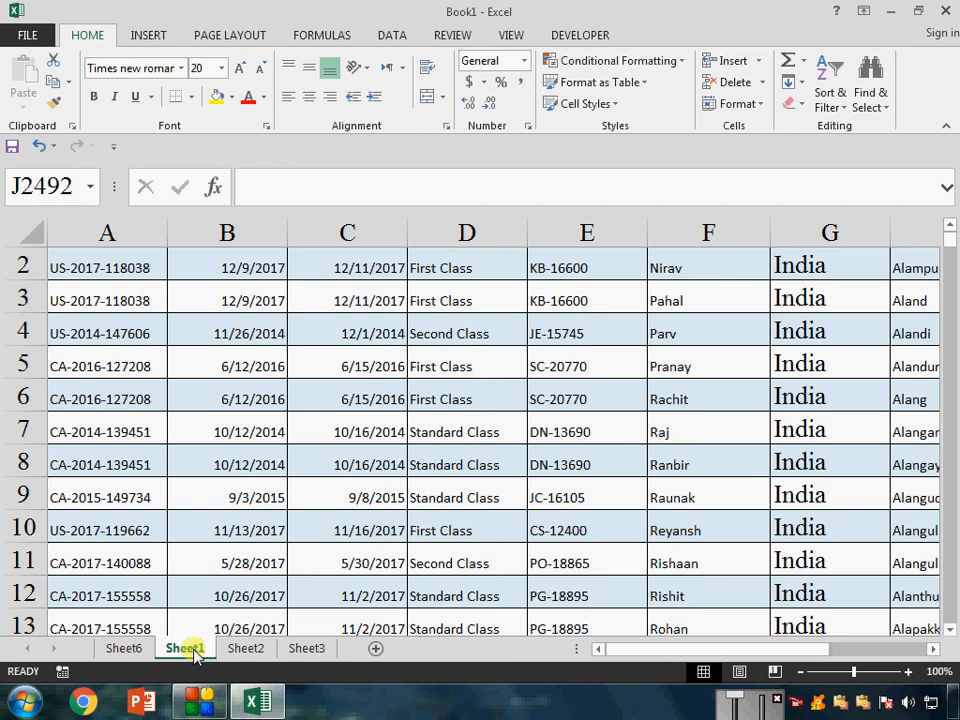
left_click(124, 649)
left_click(343, 364)
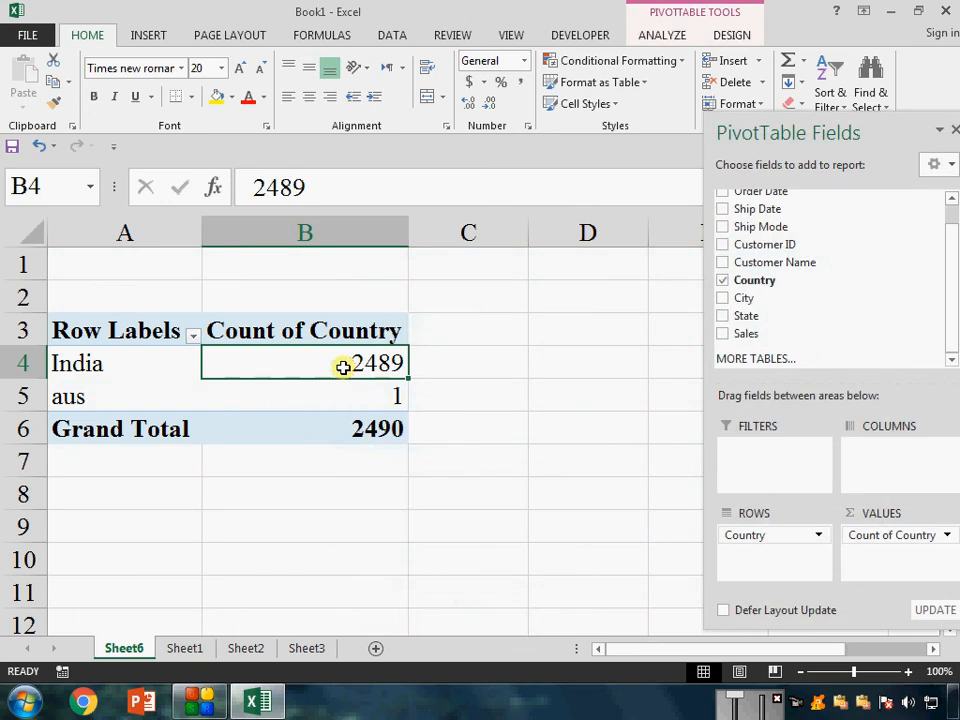
right_click(345, 368)
left_click(409, 448)
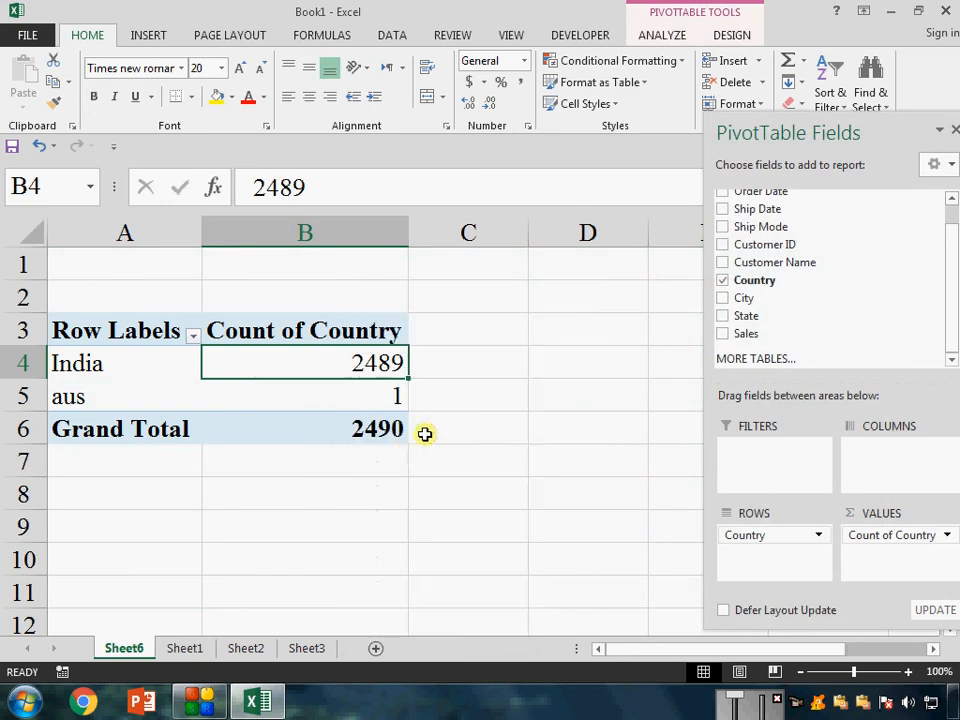
Enter vba in cell D2 of Sheet6, beside the PivotTable
left_click(531, 321)
left_click(583, 285)
type("vba")
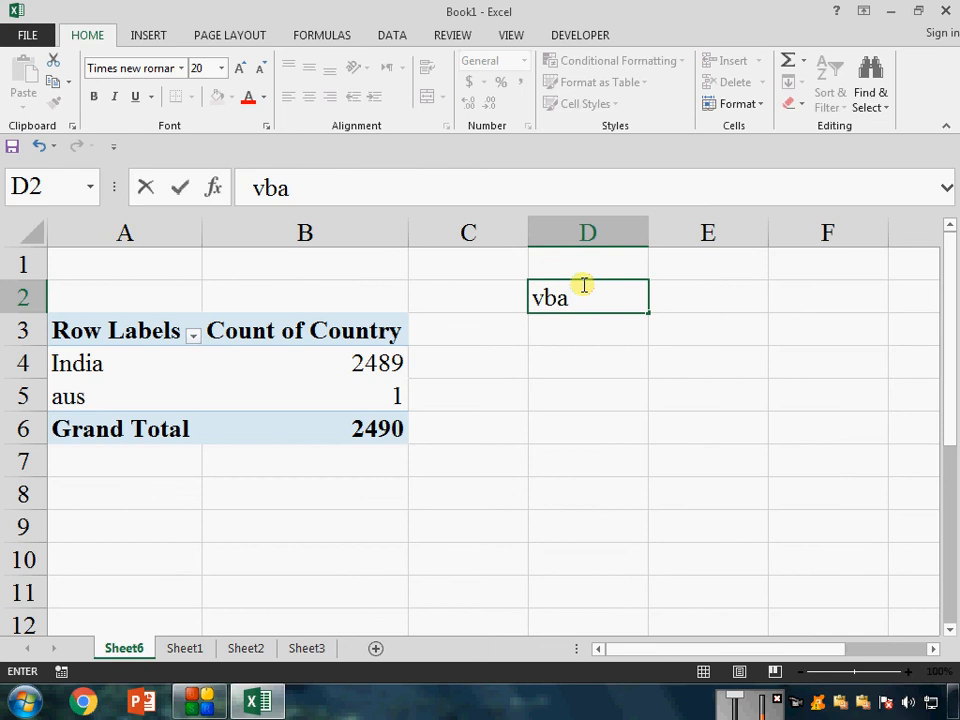
key("Return")
left_click(582, 285)
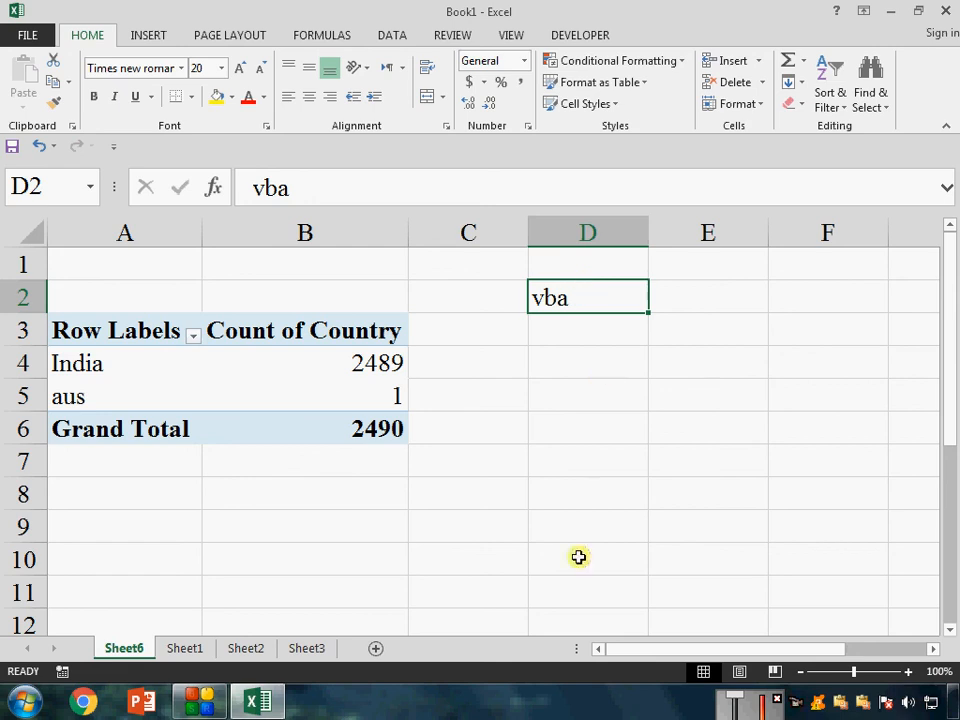
left_click(219, 697)
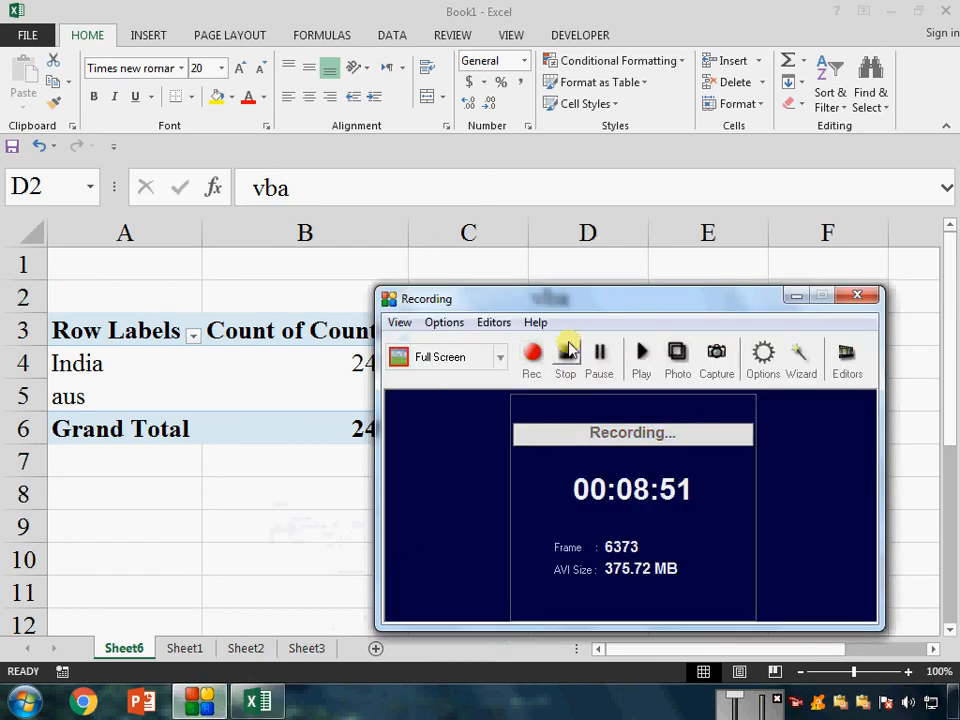